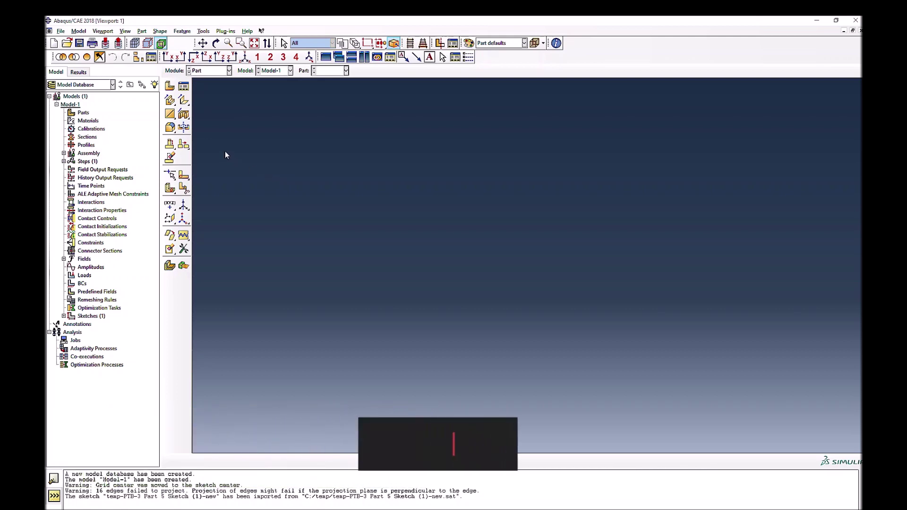
Step: Create Part-1 as a 3D deformable solid: a 1-by-1 square at the origin extruded to depth 1
{"action": "left_click", "coordinate": [170, 86]}
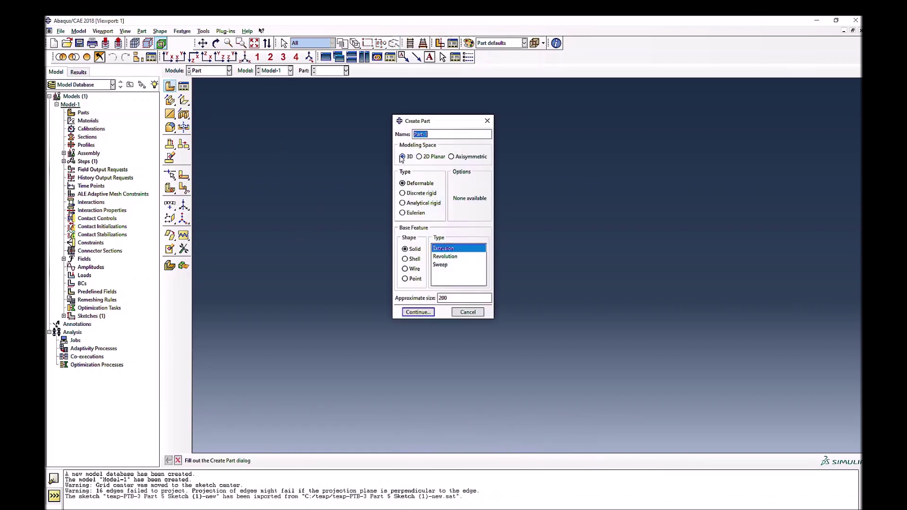
{"action": "left_click", "coordinate": [418, 312]}
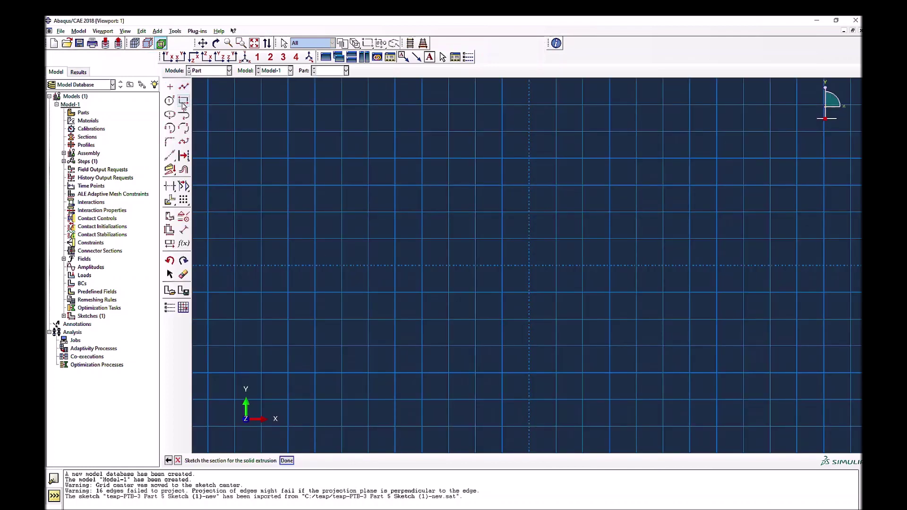
{"action": "left_click", "coordinate": [183, 101]}
{"action": "left_click", "coordinate": [529, 265]}
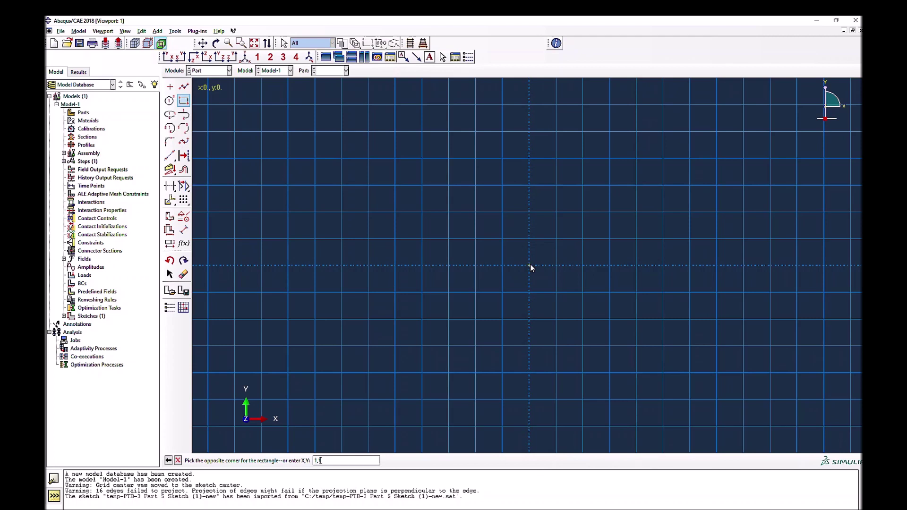
{"action": "key", "text": "Return"}
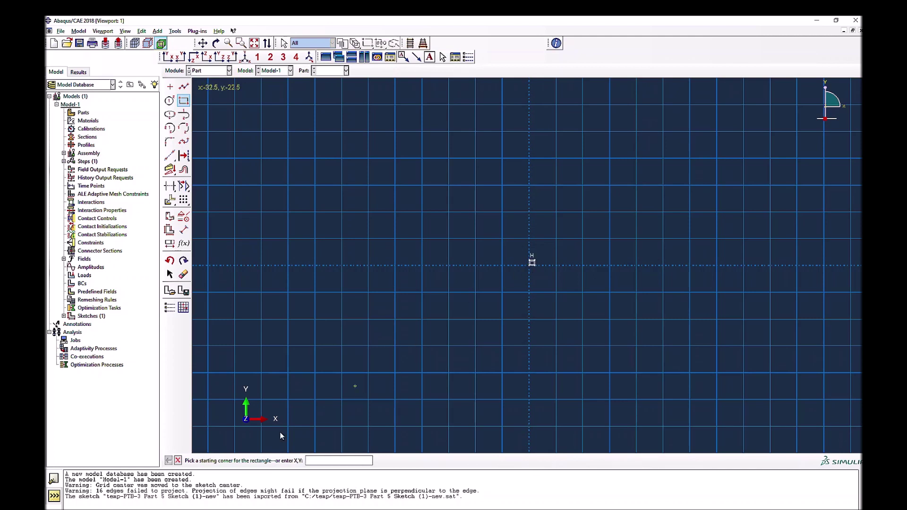
{"action": "key", "text": "Escape"}
{"action": "left_click", "coordinate": [286, 461]}
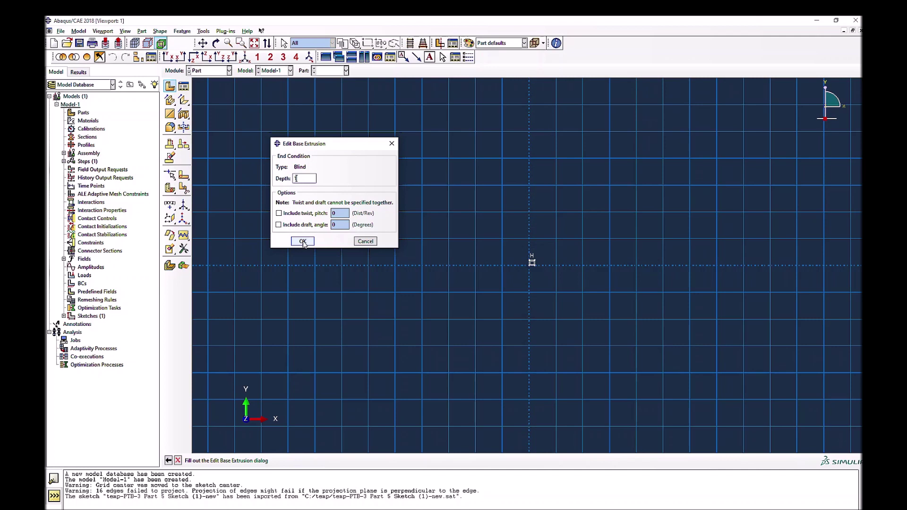
{"action": "left_click", "coordinate": [302, 241]}
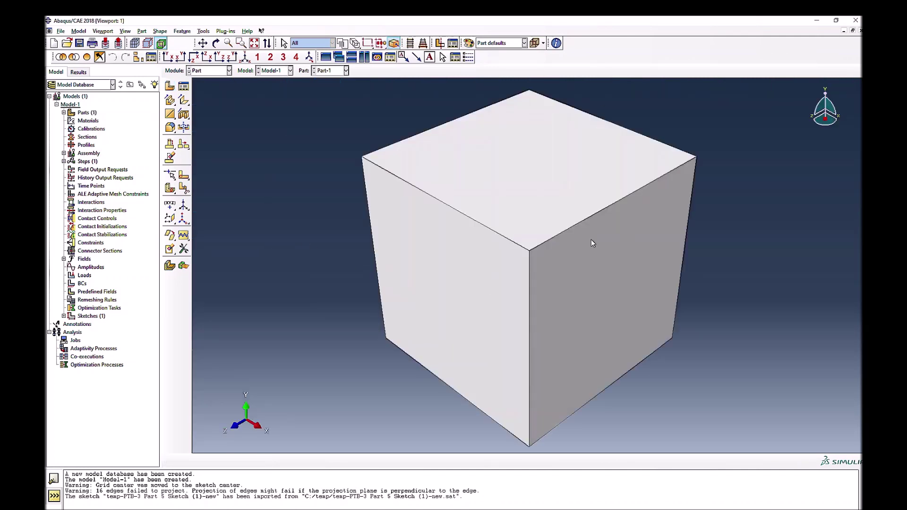
Step: Switch to the Property module and start a new material, Material-1
{"action": "left_click", "coordinate": [229, 70]}
{"action": "left_click", "coordinate": [203, 85]}
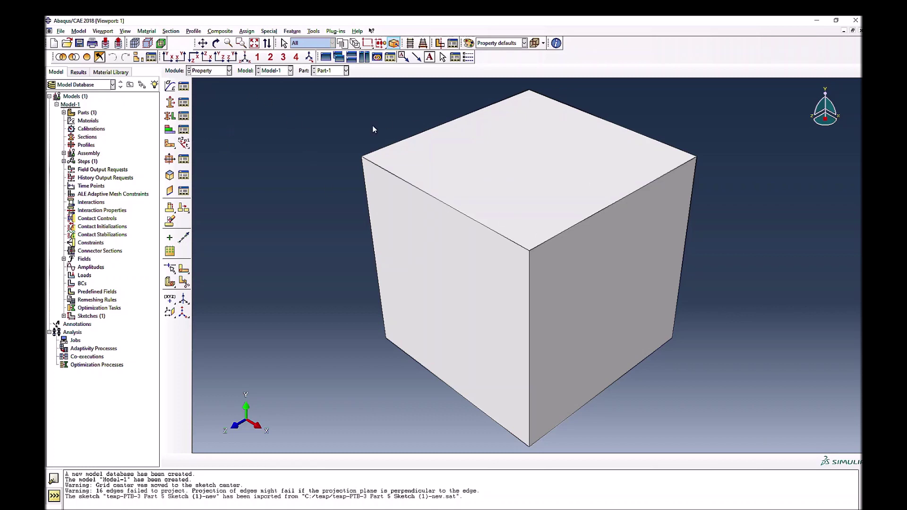
{"action": "left_click", "coordinate": [170, 85]}
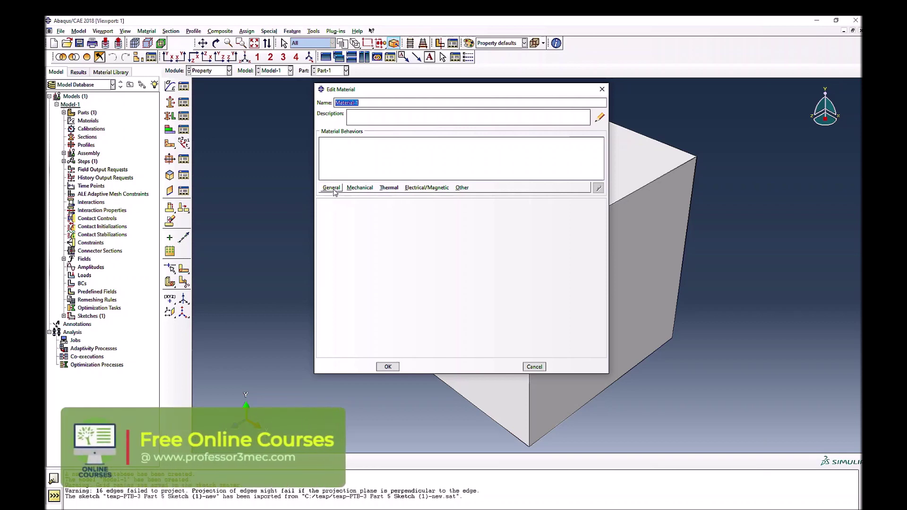
Step: Give Material-1 elastic behaviour with Young's modulus 210000 and Poisson's ratio 0.33
{"action": "left_click", "coordinate": [332, 188]}
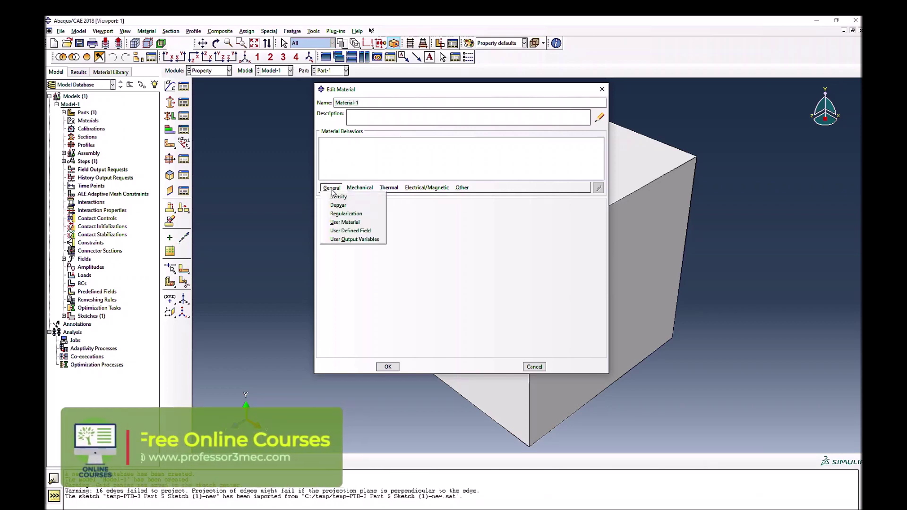
{"action": "left_click", "coordinate": [360, 188]}
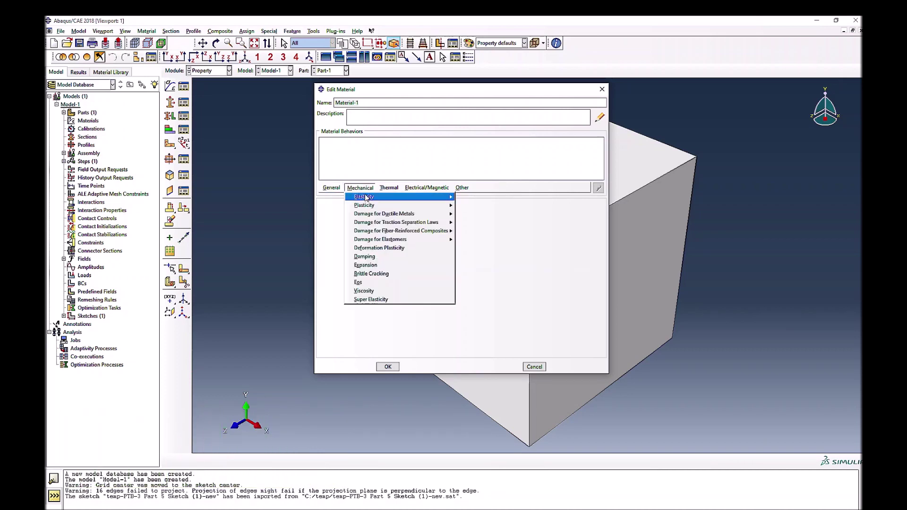
{"action": "mouse_move", "coordinate": [378, 196]}
{"action": "left_click", "coordinate": [473, 198]}
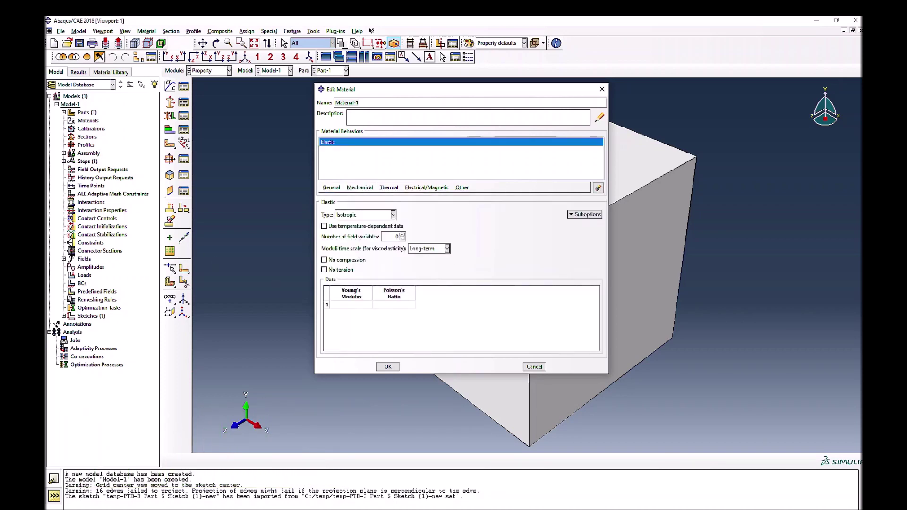
{"action": "left_click", "coordinate": [349, 305]}
{"action": "type", "text": "210000"}
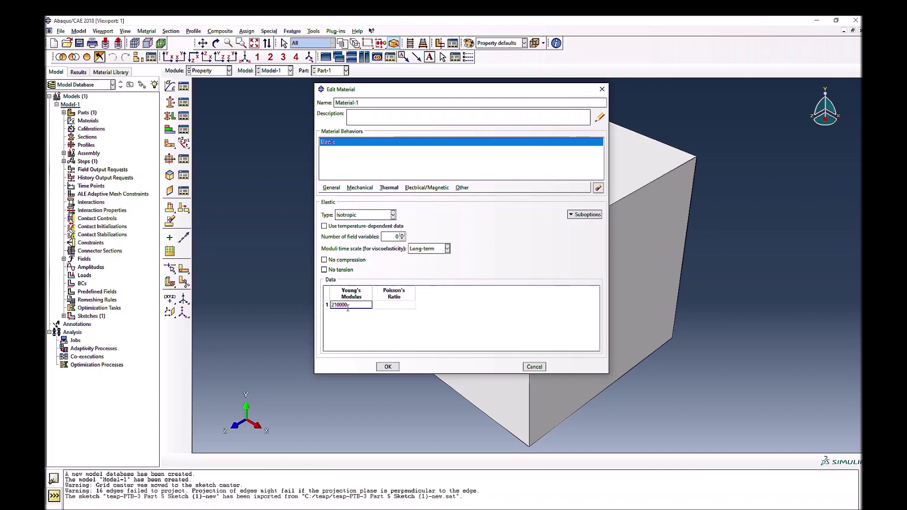
{"action": "left_click", "coordinate": [399, 303]}
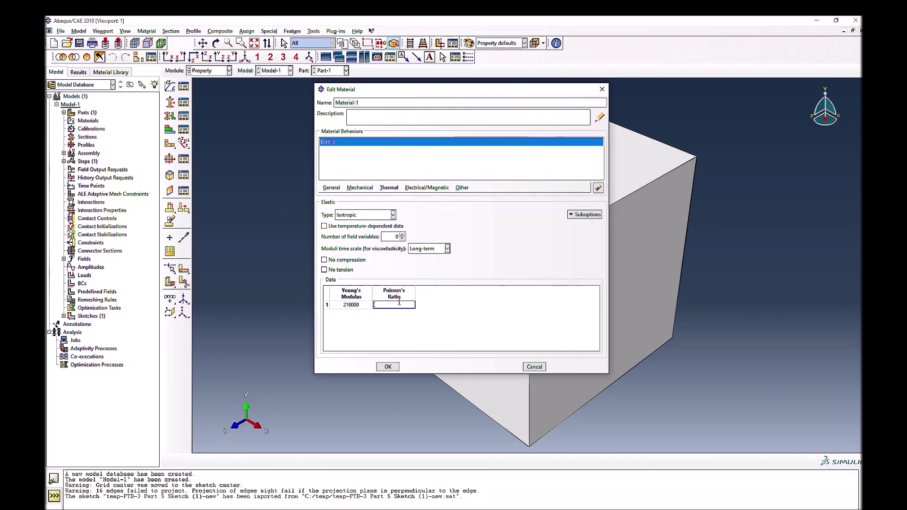
{"action": "type", "text": "0.33"}
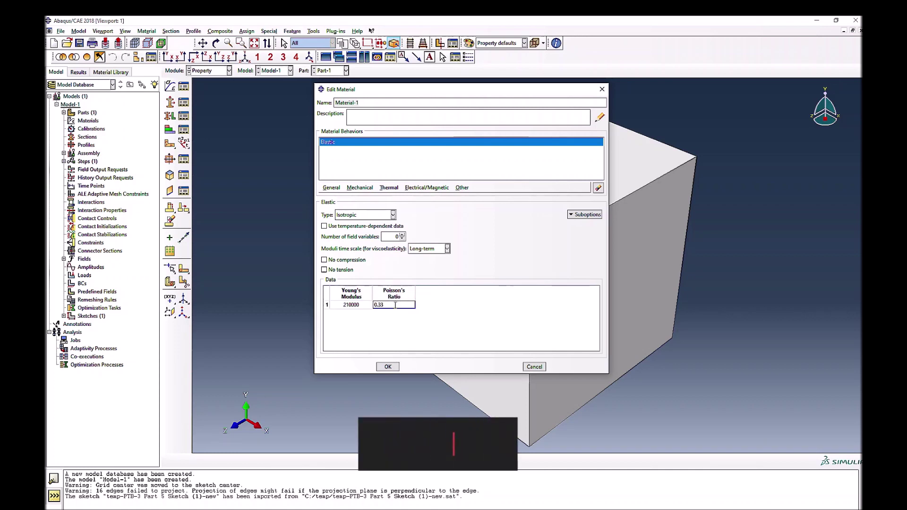
Step: Add a Plastic behaviour to Material-1, then remove it again
{"action": "left_click", "coordinate": [360, 187]}
{"action": "mouse_move", "coordinate": [378, 206]}
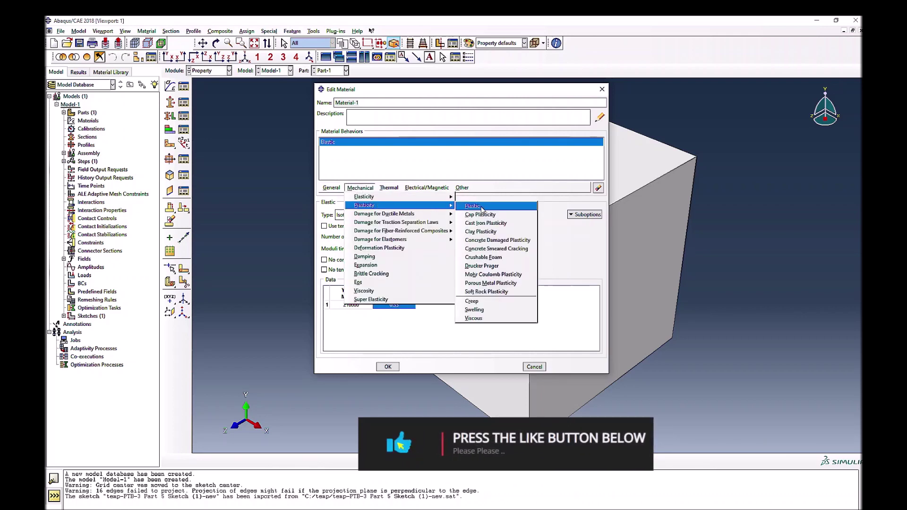
{"action": "left_click", "coordinate": [472, 206]}
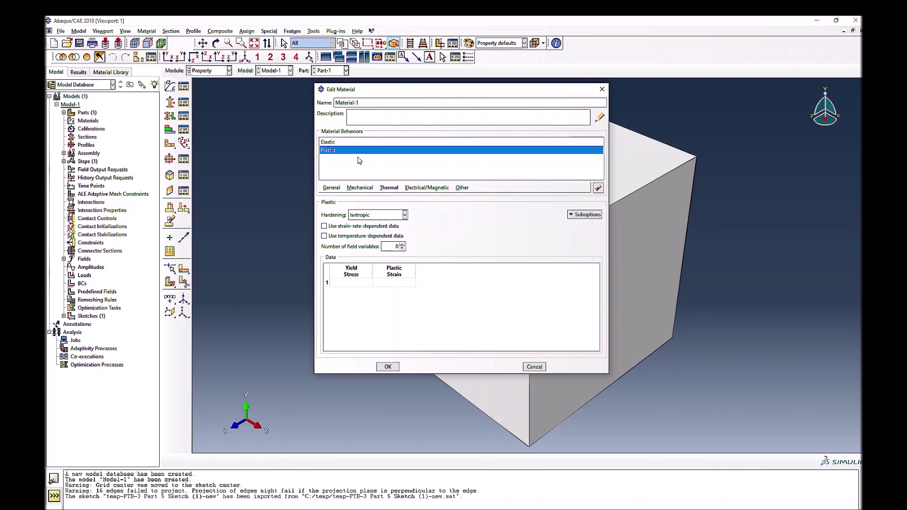
{"action": "left_click", "coordinate": [598, 188]}
Step: Add Deformation Plasticity and delete the other behaviours so it is the only one
{"action": "left_click", "coordinate": [359, 187]}
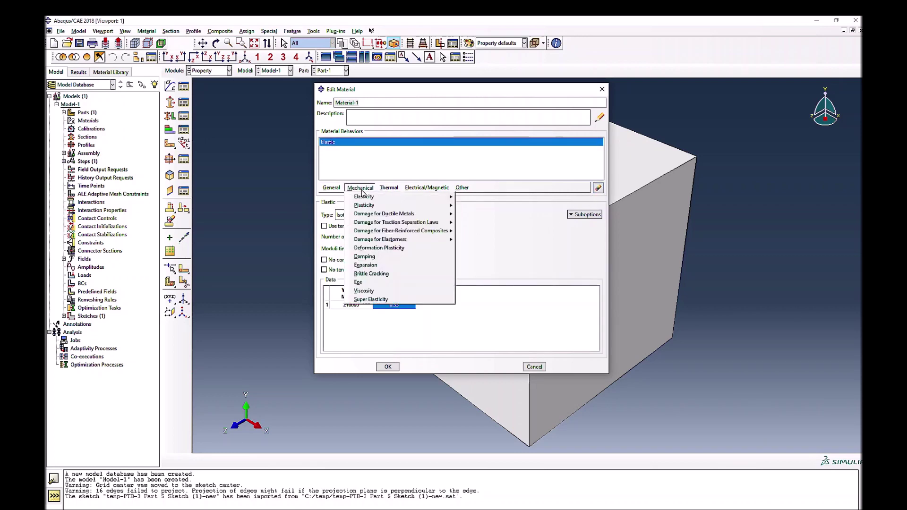
{"action": "mouse_move", "coordinate": [373, 205]}
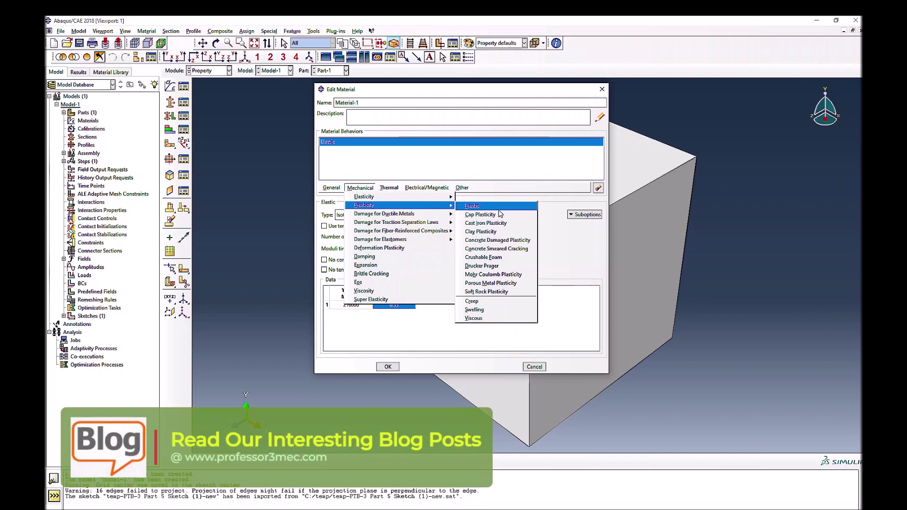
{"action": "left_click", "coordinate": [411, 248]}
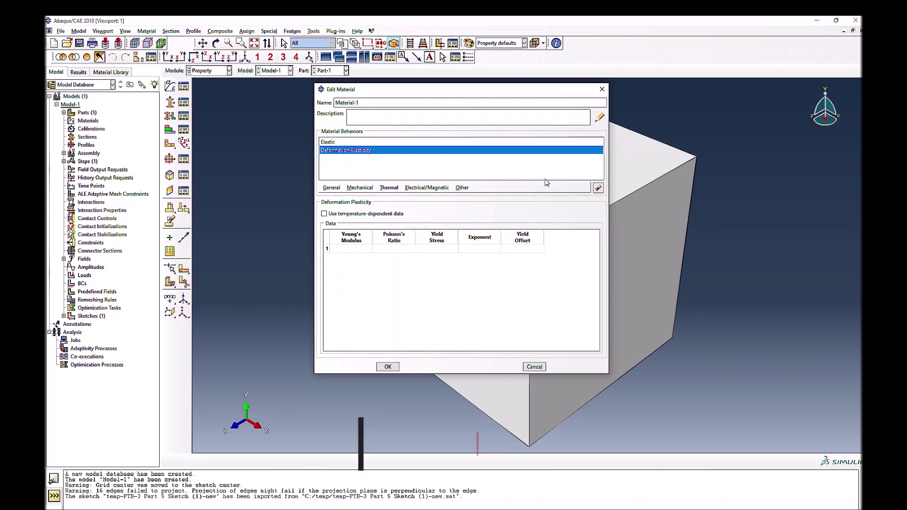
{"action": "left_click", "coordinate": [598, 187]}
{"action": "left_click", "coordinate": [359, 188]}
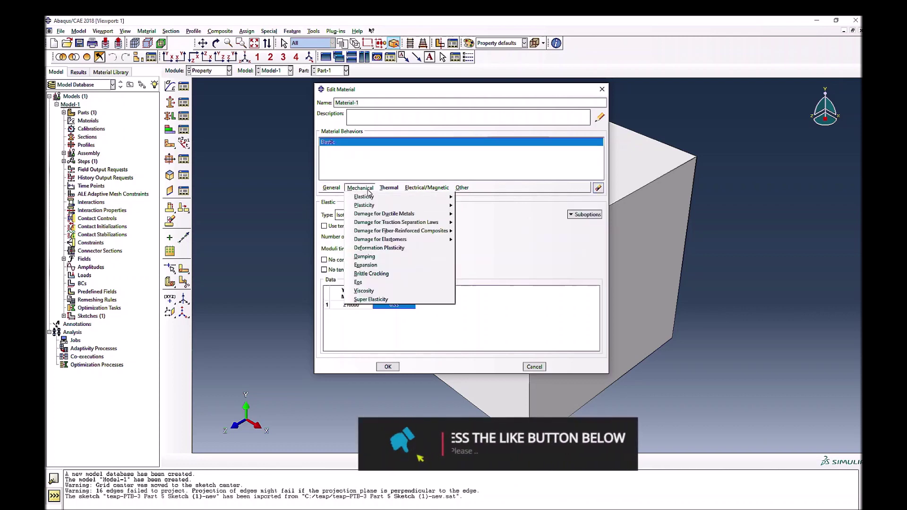
{"action": "left_click", "coordinate": [388, 256]}
Step: Enter Poisson's ratio 0.33, yield stress 350, exponent 1.5 and yield offset 0.01, then save Material-1
{"action": "key", "text": "Tab"}
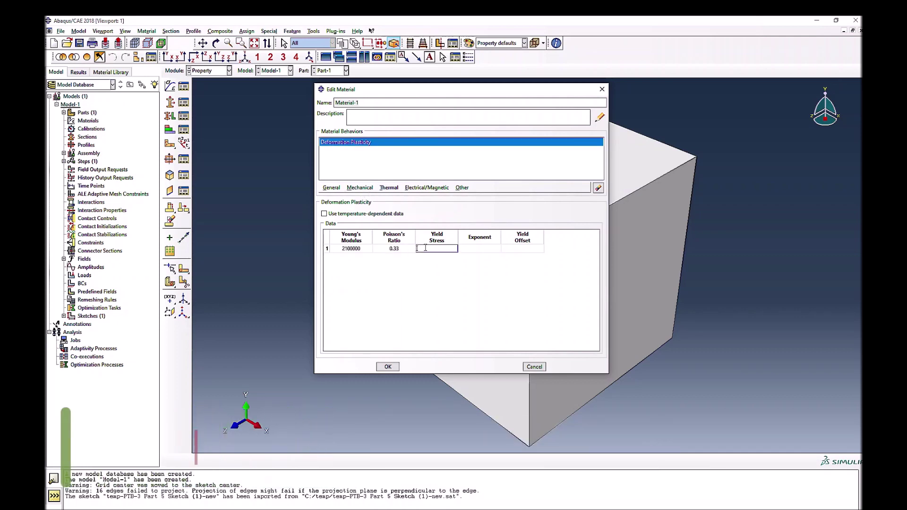
{"action": "type", "text": "350"}
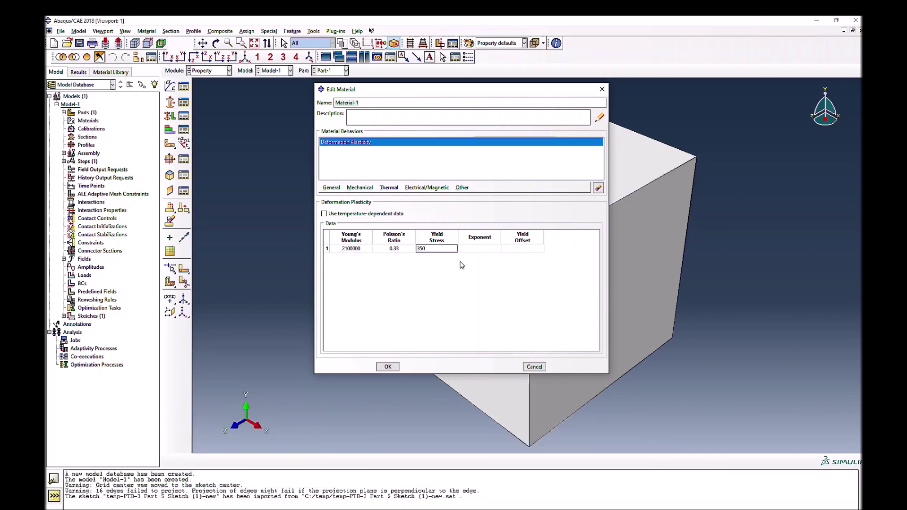
{"action": "left_click", "coordinate": [476, 248]}
{"action": "type", "text": "1."}
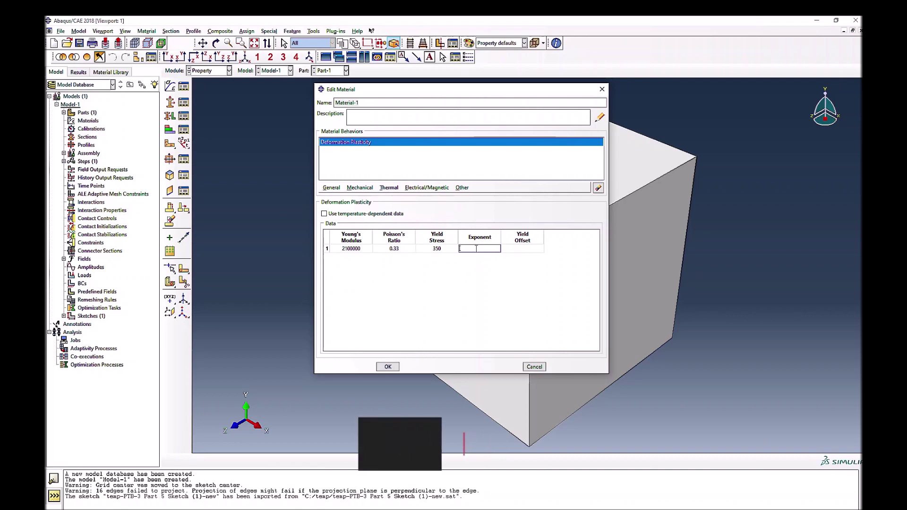
{"action": "type", "text": "5"}
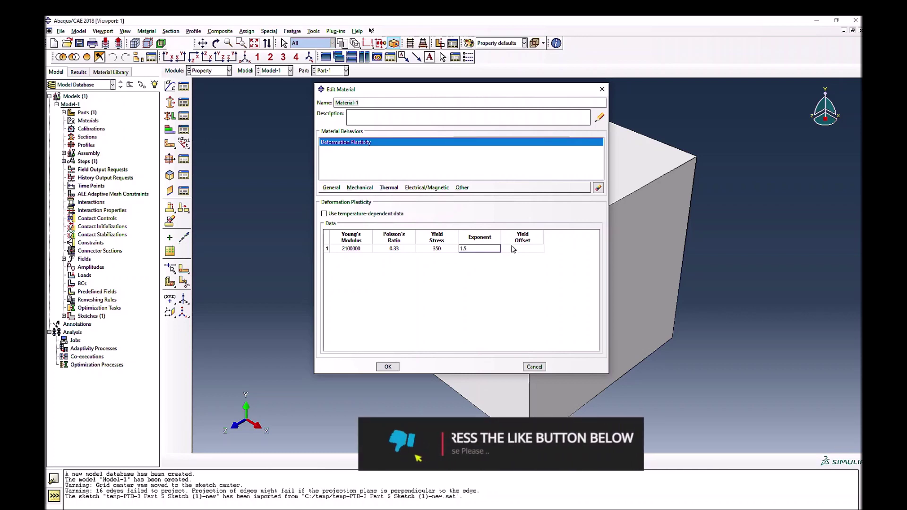
{"action": "left_click", "coordinate": [515, 249]}
{"action": "type", "text": "0.01"}
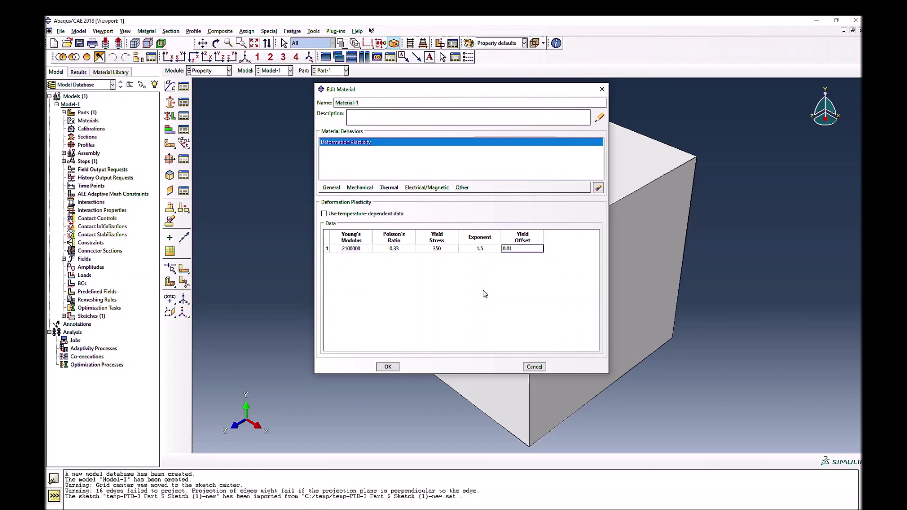
{"action": "key", "text": "Return"}
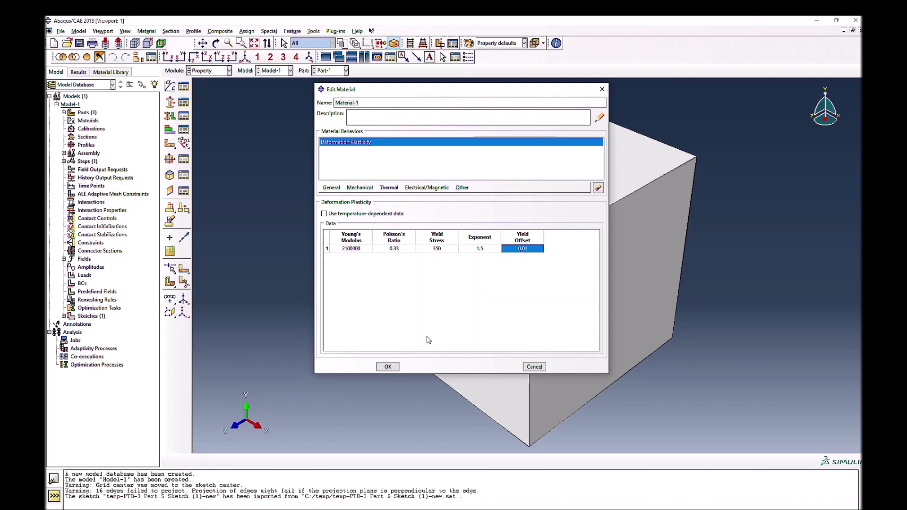
{"action": "left_click", "coordinate": [388, 368]}
Step: Create solid homogeneous Section-1 using Material-1 and assign it to the whole cube
{"action": "left_click", "coordinate": [169, 102]}
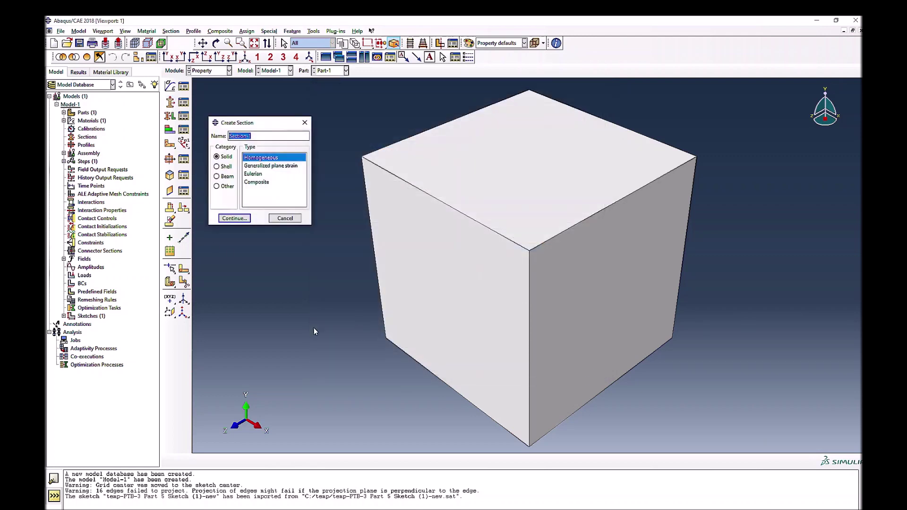
{"action": "left_click", "coordinate": [231, 218]}
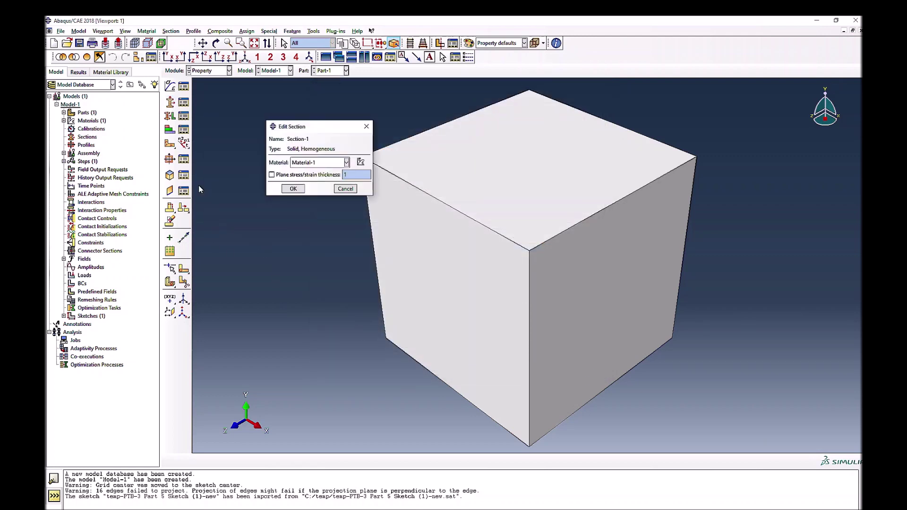
{"action": "left_click", "coordinate": [291, 188]}
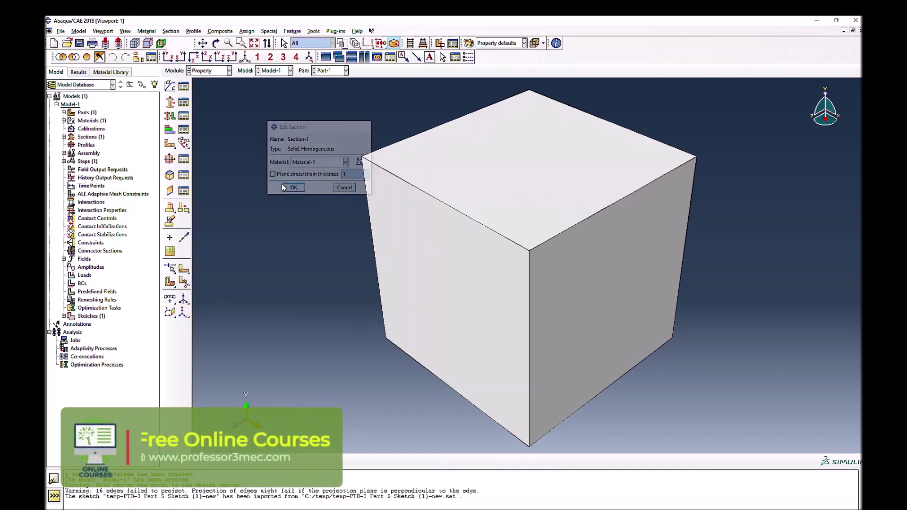
{"action": "left_click", "coordinate": [169, 116]}
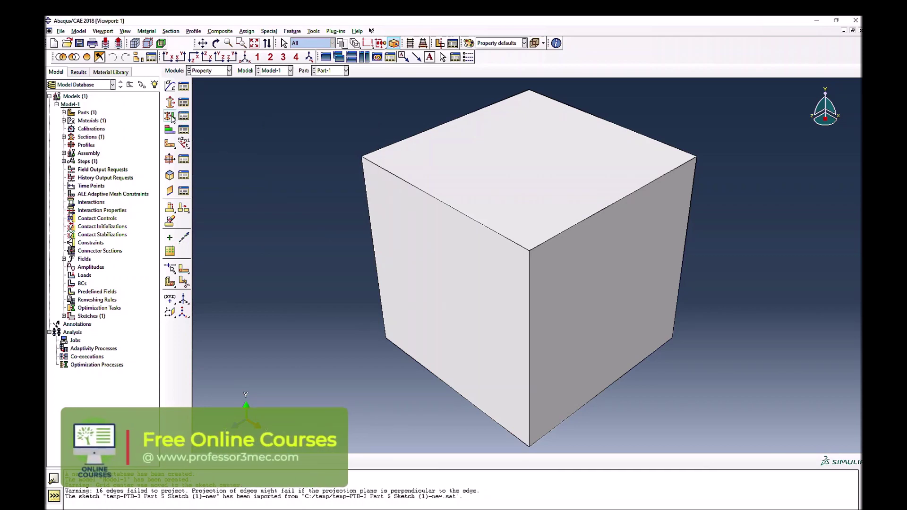
{"action": "left_click", "coordinate": [426, 247]}
{"action": "left_click", "coordinate": [368, 462]}
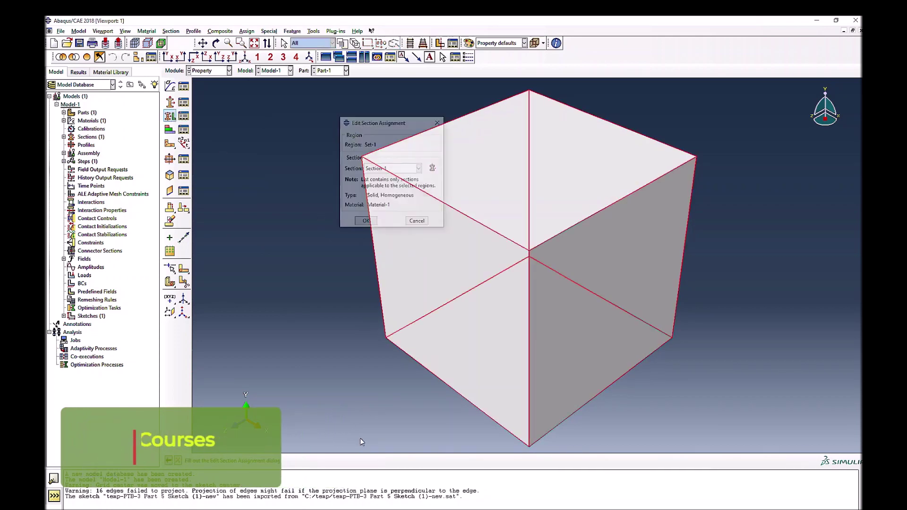
{"action": "left_click", "coordinate": [367, 221]}
Step: In the Assembly module, place an instance of Part-1
{"action": "left_click", "coordinate": [205, 71]}
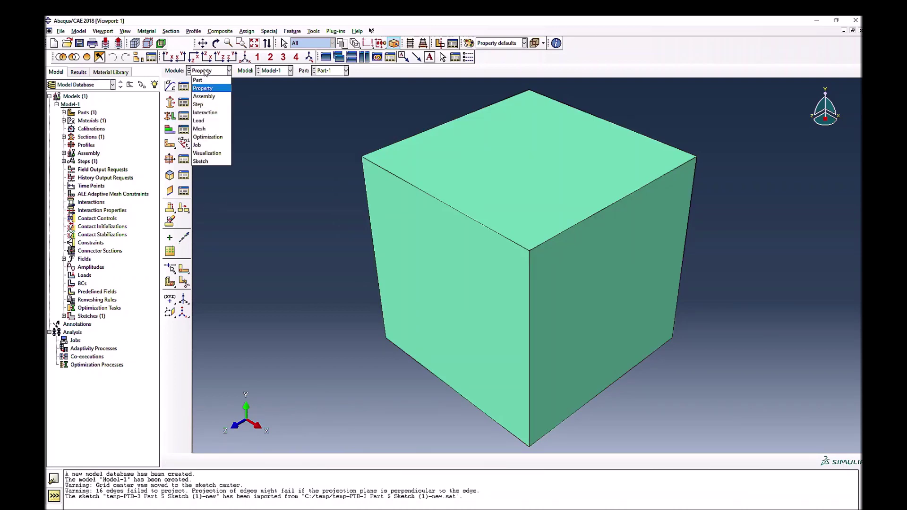
{"action": "left_click", "coordinate": [204, 96]}
{"action": "left_click", "coordinate": [169, 85]}
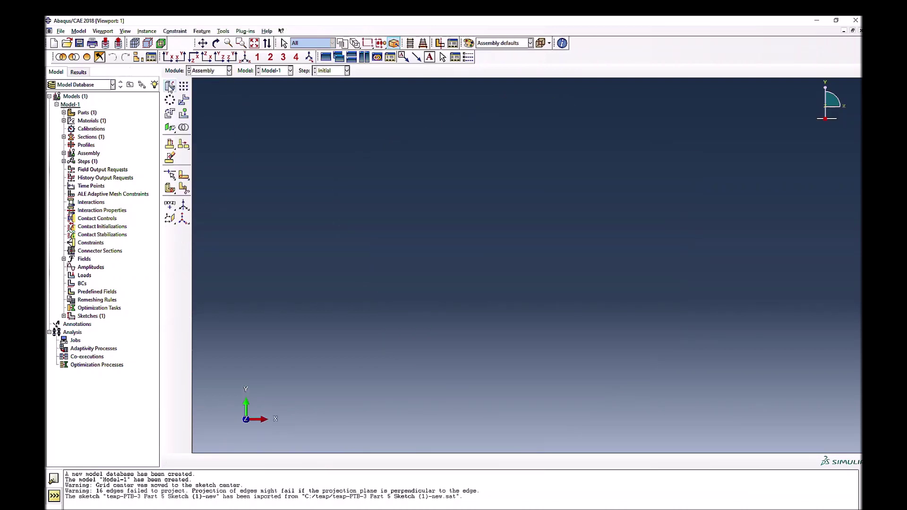
{"action": "left_click", "coordinate": [391, 275]}
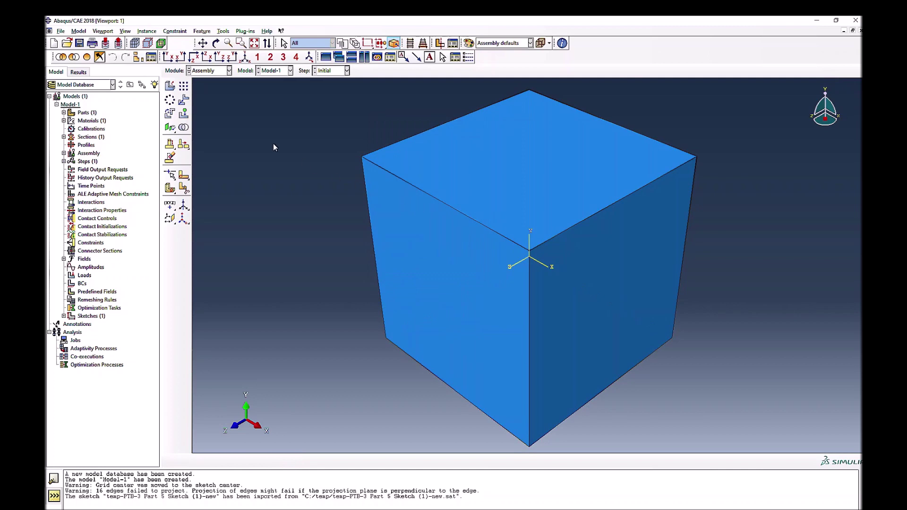
{"action": "left_click", "coordinate": [214, 71]}
Step: Create Static, General Step-1 with Nlgeom on, 100000 max increments, initial and maximum increment 0.1
{"action": "left_click", "coordinate": [214, 104]}
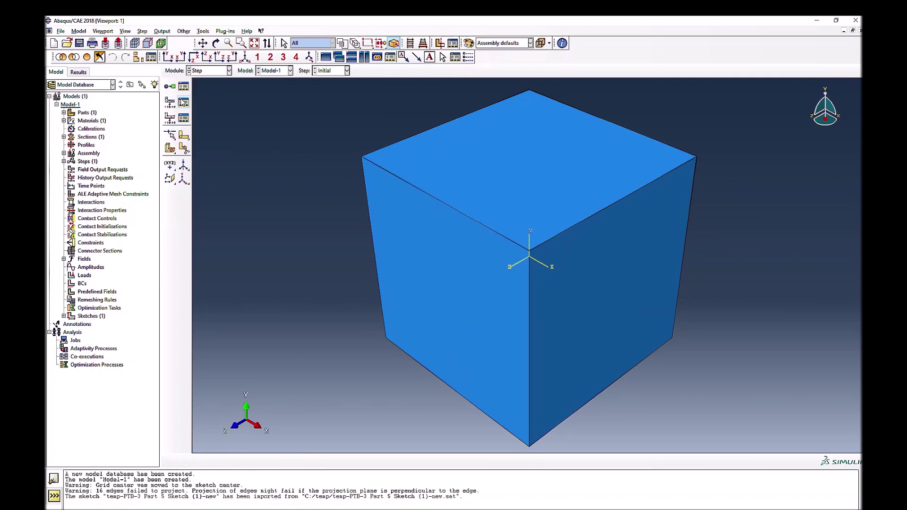
{"action": "left_click", "coordinate": [171, 87]}
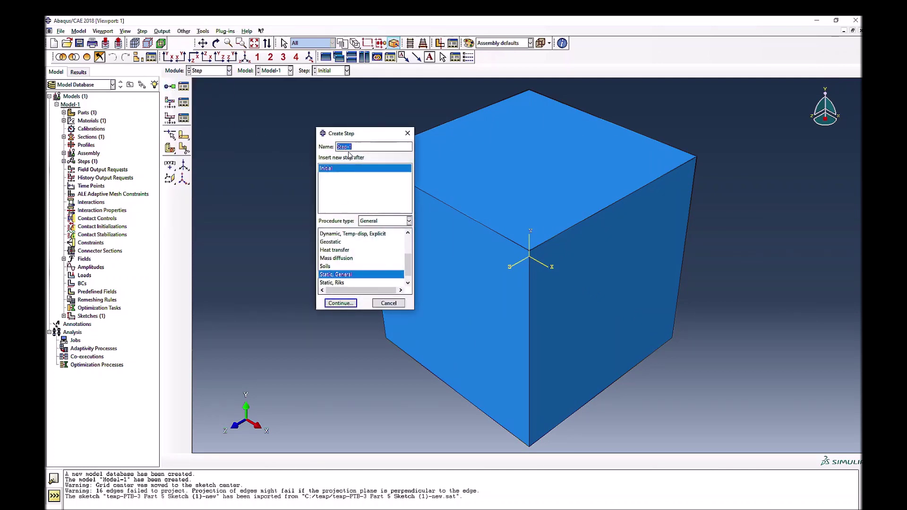
{"action": "left_click", "coordinate": [341, 304]}
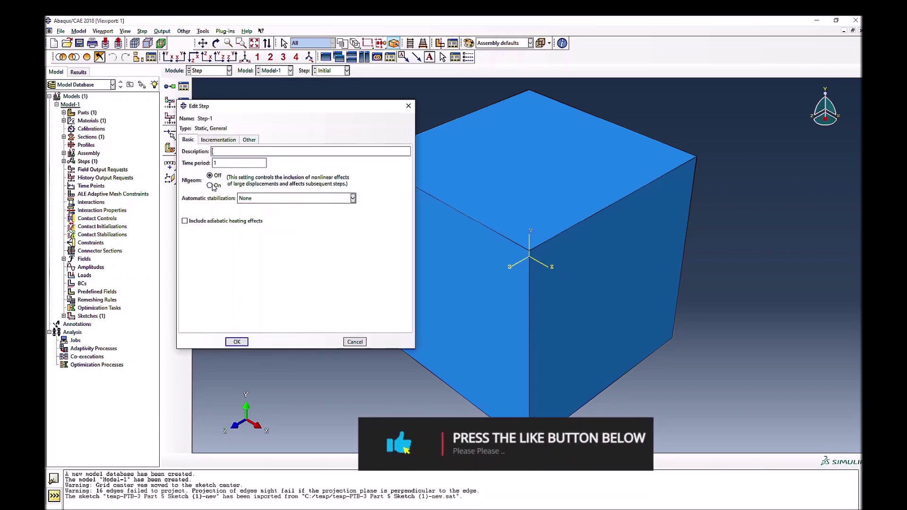
{"action": "left_click", "coordinate": [210, 185]}
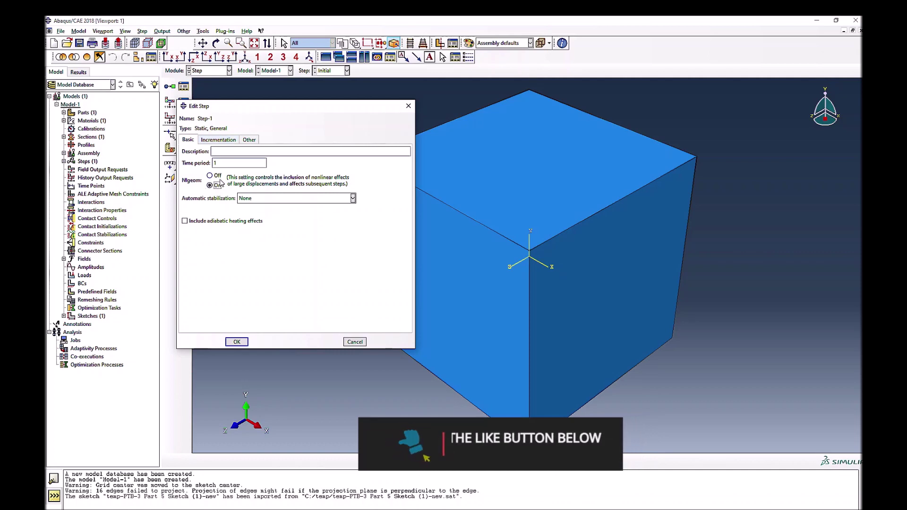
{"action": "left_click", "coordinate": [218, 140]}
{"action": "left_click", "coordinate": [277, 162]}
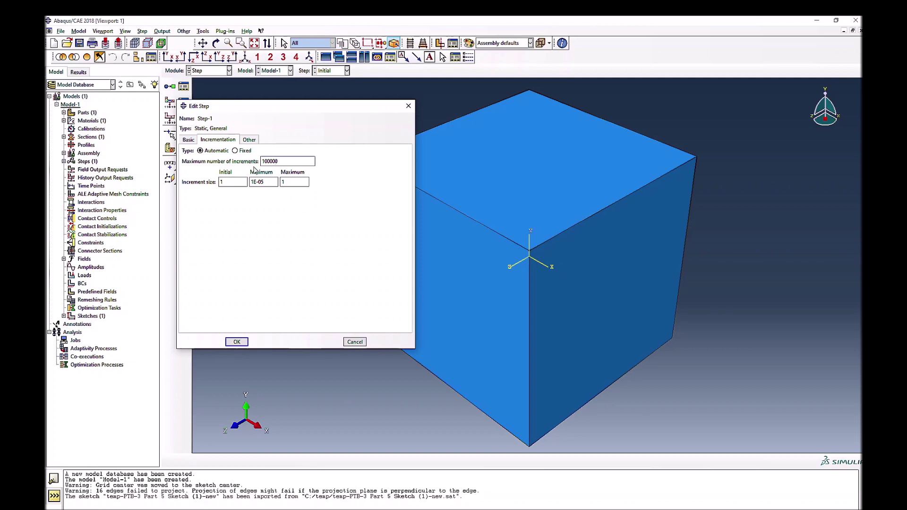
{"action": "left_click", "coordinate": [237, 181]}
{"action": "type", "text": "0.1"}
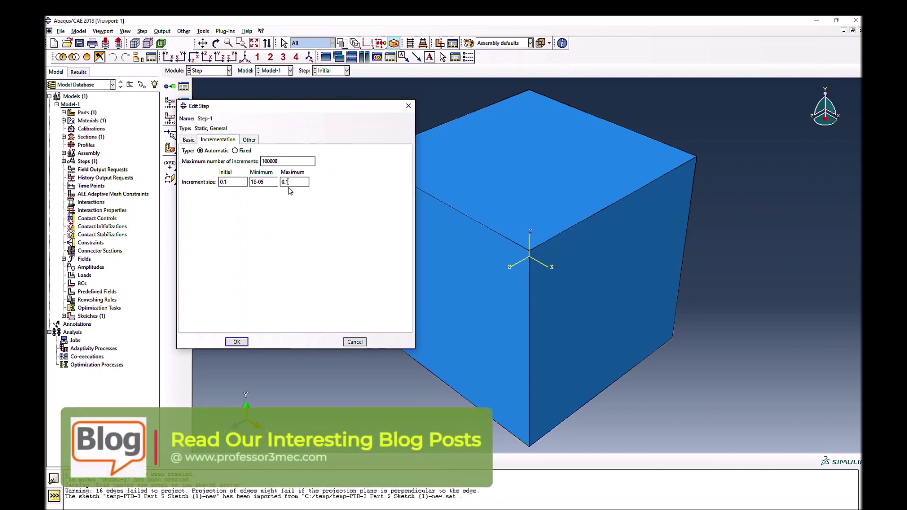
{"action": "left_click", "coordinate": [237, 342]}
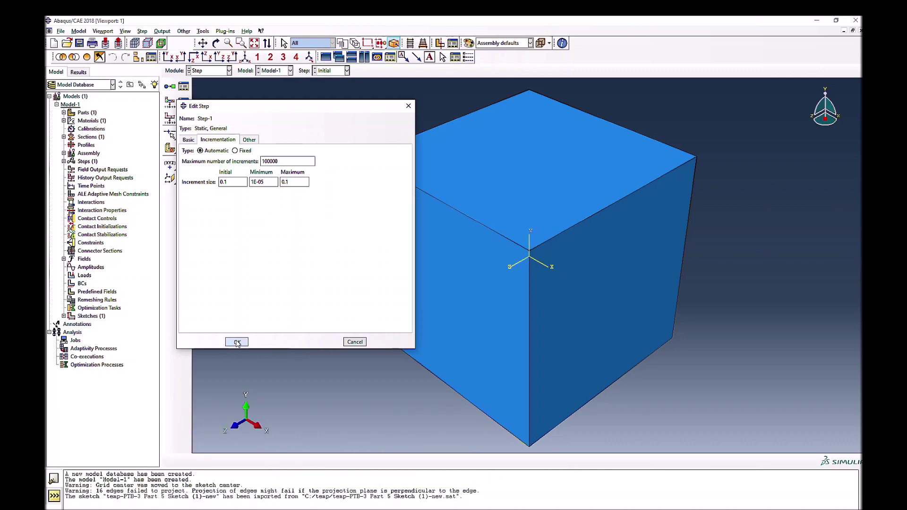
{"action": "left_click", "coordinate": [237, 342]}
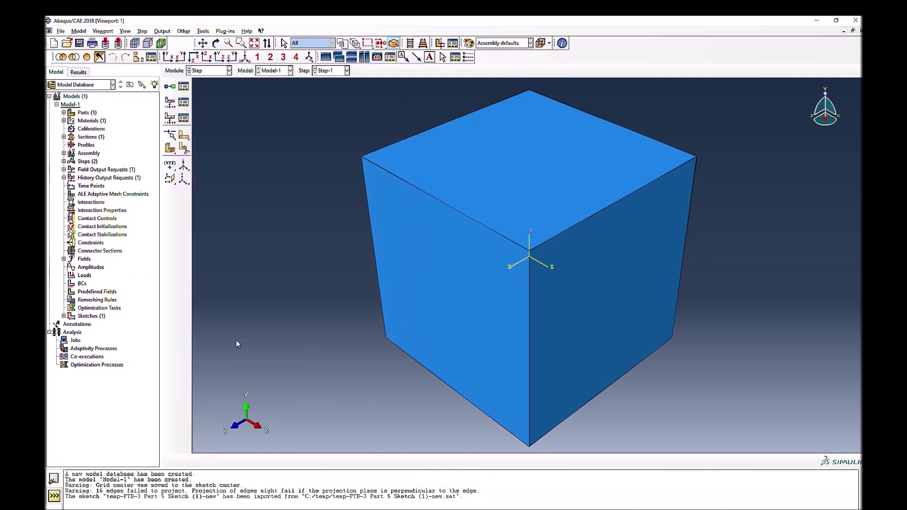
Step: In the Load module, begin a displacement/rotation boundary condition BC-1 in Step-1
{"action": "left_click", "coordinate": [229, 71]}
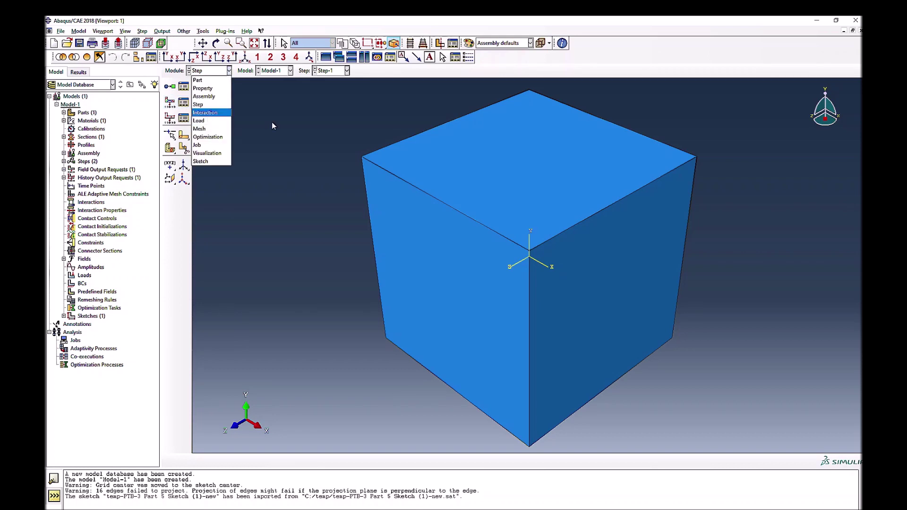
{"action": "left_click", "coordinate": [198, 121]}
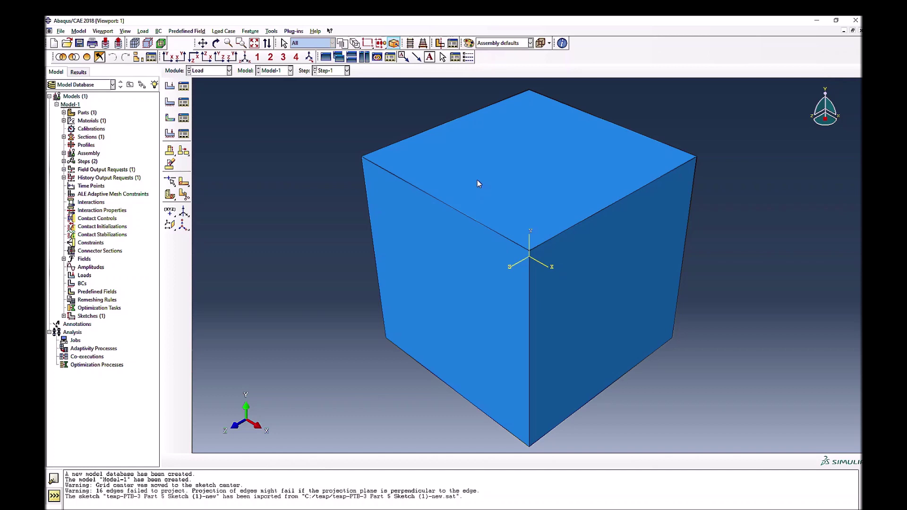
{"action": "left_click", "coordinate": [170, 102]}
{"action": "left_click", "coordinate": [333, 199]}
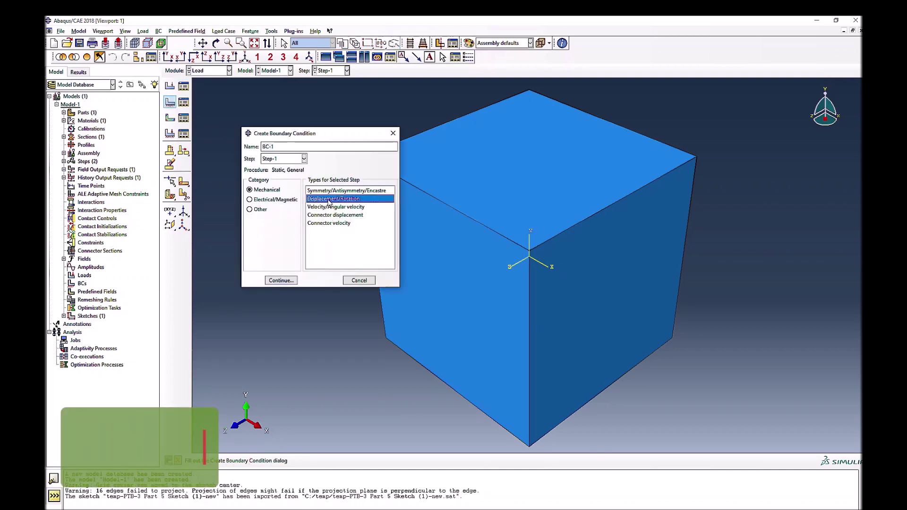
Step: Fix U1 on the cube's right face as BC-1 and U3 on its left face as BC-2
{"action": "left_click", "coordinate": [281, 280]}
{"action": "left_click", "coordinate": [579, 276]}
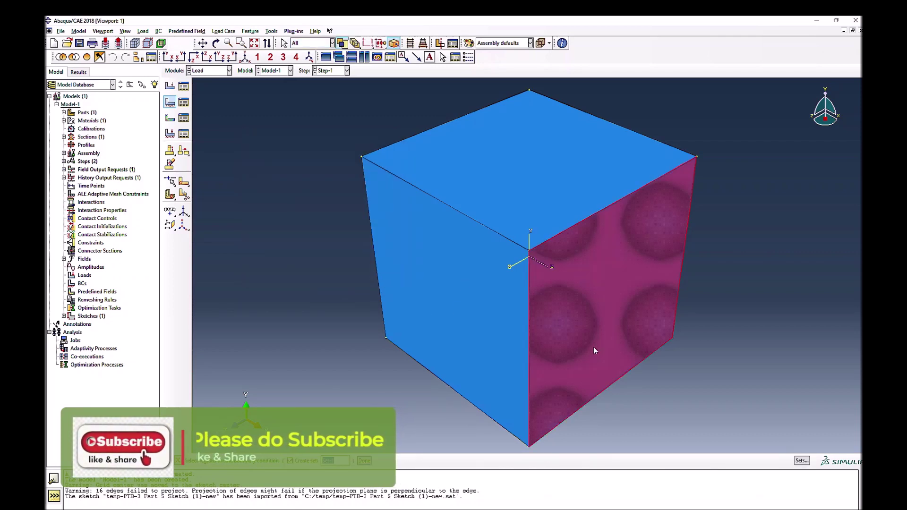
{"action": "left_click", "coordinate": [364, 460]}
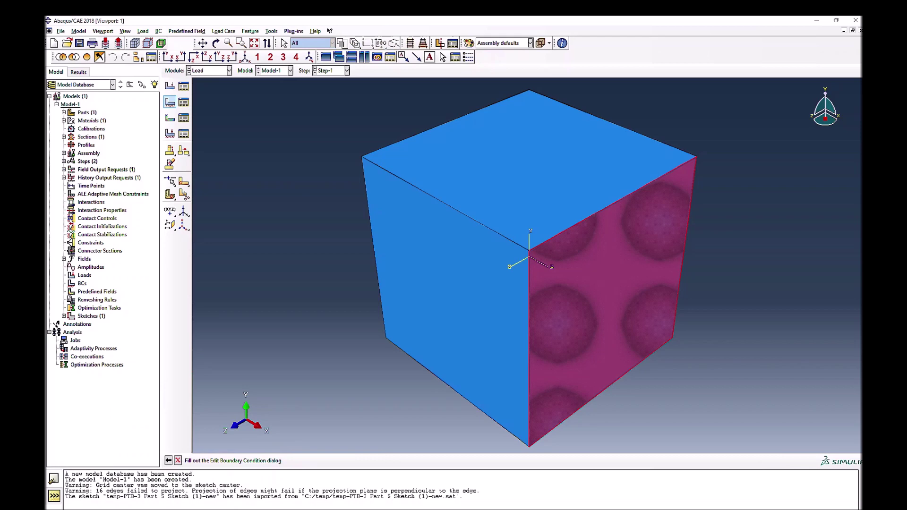
{"action": "left_click", "coordinate": [235, 181]}
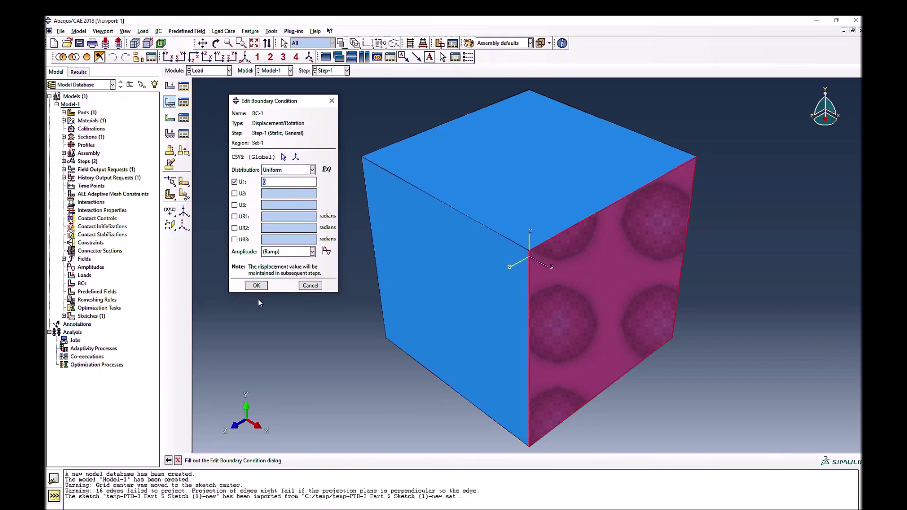
{"action": "left_click", "coordinate": [256, 285]}
{"action": "left_click", "coordinate": [169, 102]}
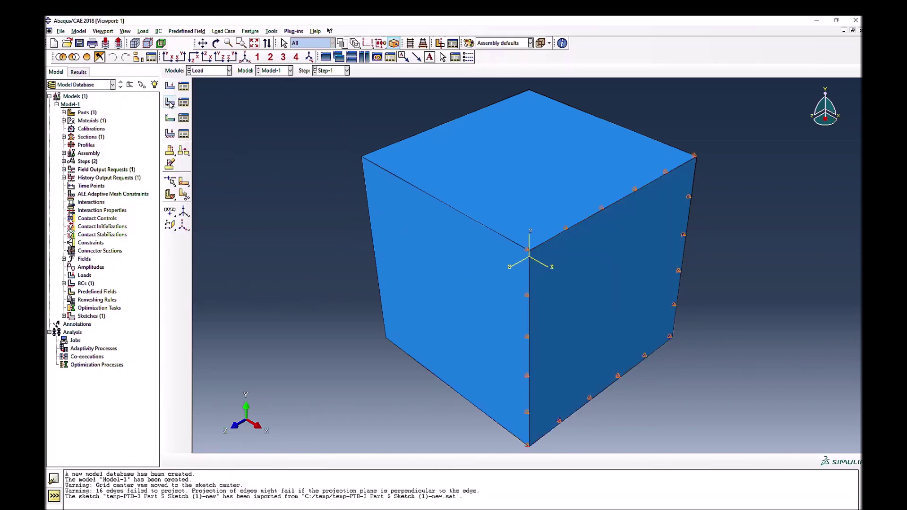
{"action": "left_click", "coordinate": [282, 277]}
{"action": "left_click", "coordinate": [426, 314]}
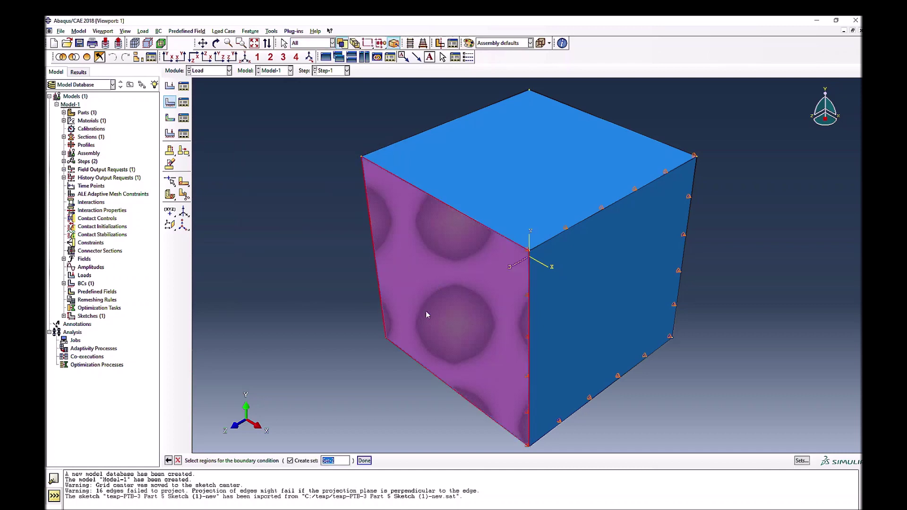
{"action": "left_click", "coordinate": [364, 461]}
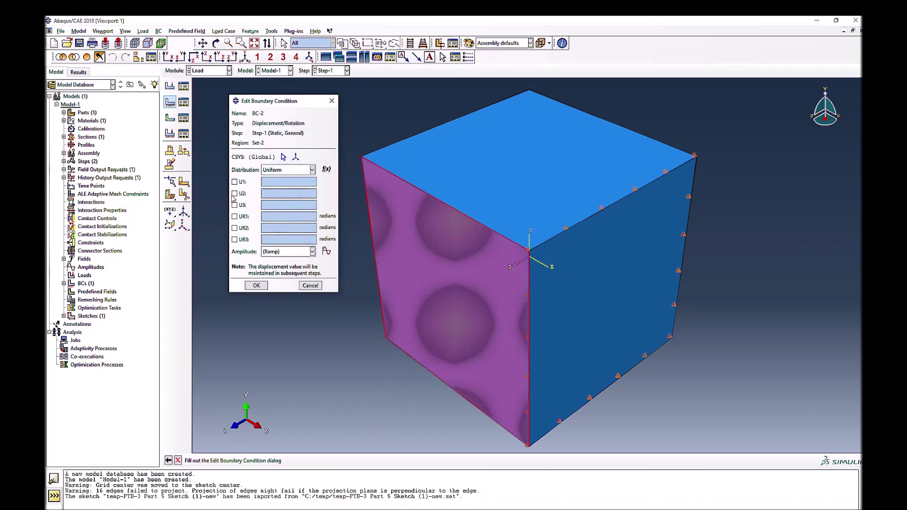
{"action": "left_click", "coordinate": [234, 205]}
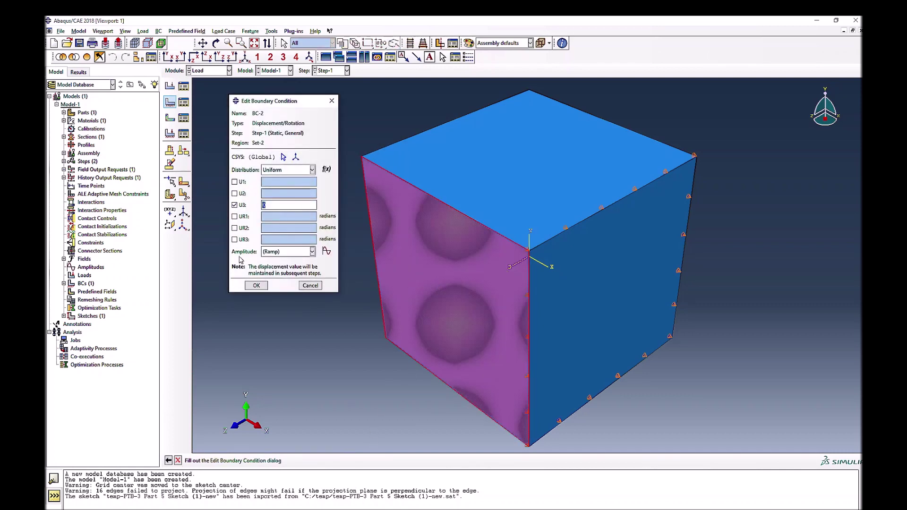
{"action": "left_click", "coordinate": [256, 286]}
Step: Orbit to the cube's bottom face and fix its U2 displacement as BC-3
{"action": "left_click", "coordinate": [217, 44]}
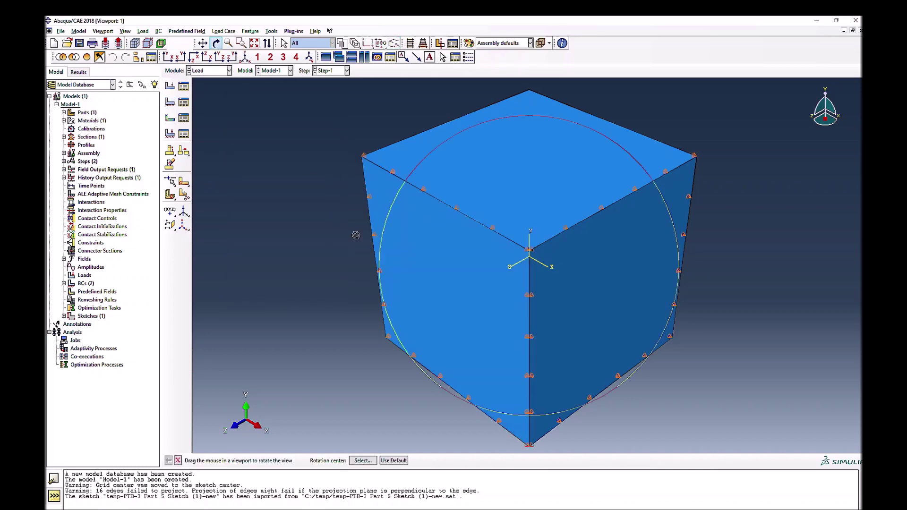
{"action": "left_click_drag", "start_coordinate": [522, 352], "coordinate": [525, 206]}
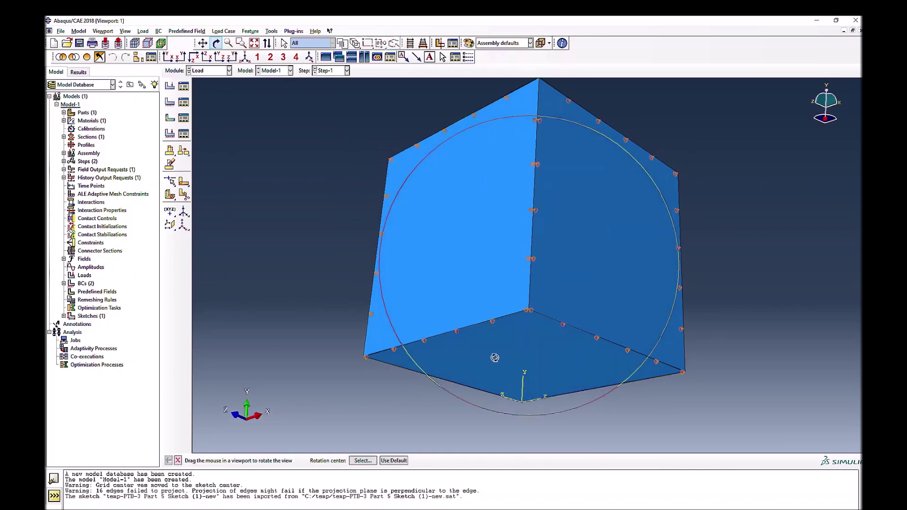
{"action": "left_click", "coordinate": [169, 101]}
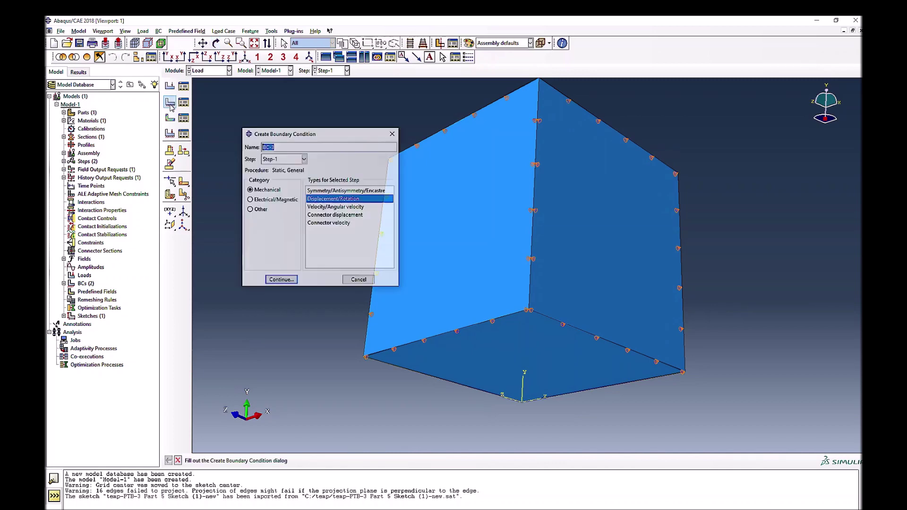
{"action": "left_click", "coordinate": [282, 285]}
{"action": "left_click", "coordinate": [562, 366]}
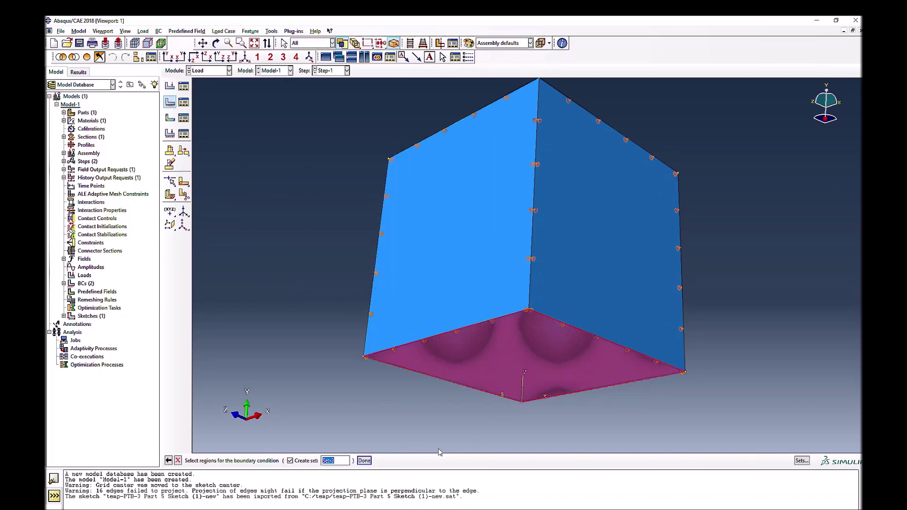
{"action": "left_click", "coordinate": [364, 461]}
{"action": "left_click", "coordinate": [235, 193]}
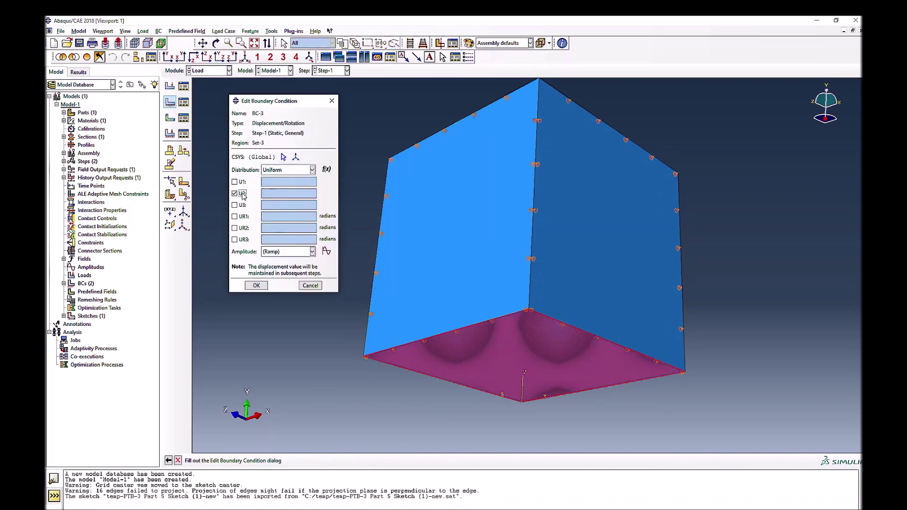
{"action": "left_click", "coordinate": [256, 285]}
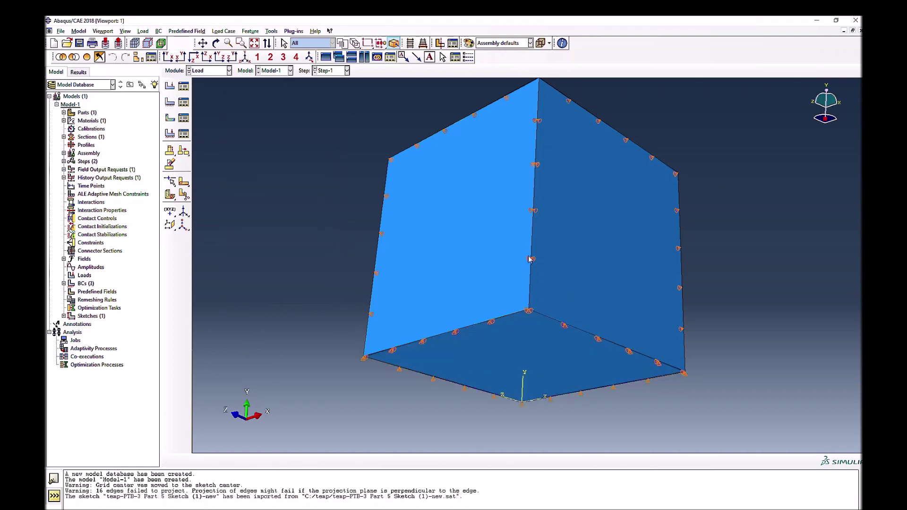
Step: Reset to the isometric view and rotate the cube to expose the face still to be loaded
{"action": "left_click", "coordinate": [245, 57]}
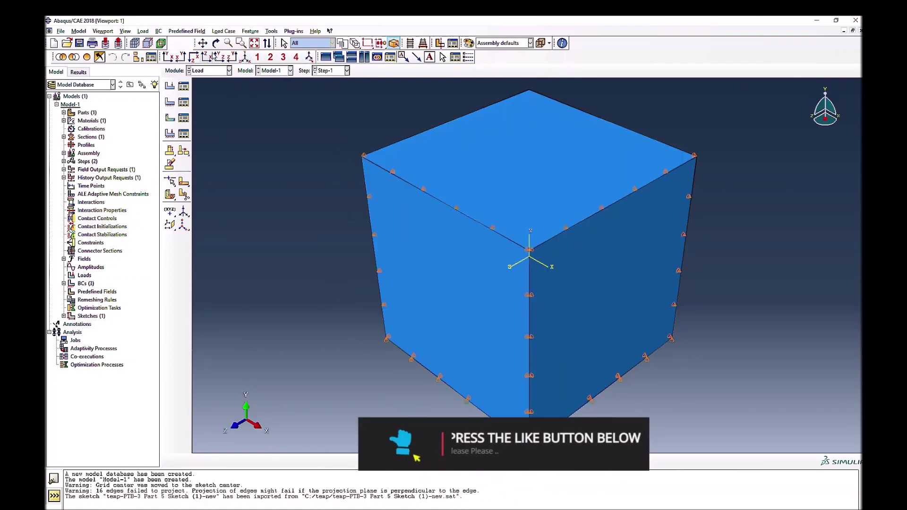
{"action": "left_click", "coordinate": [216, 43]}
{"action": "left_click_drag", "start_coordinate": [444, 270], "coordinate": [507, 275]}
{"action": "key", "text": "Escape"}
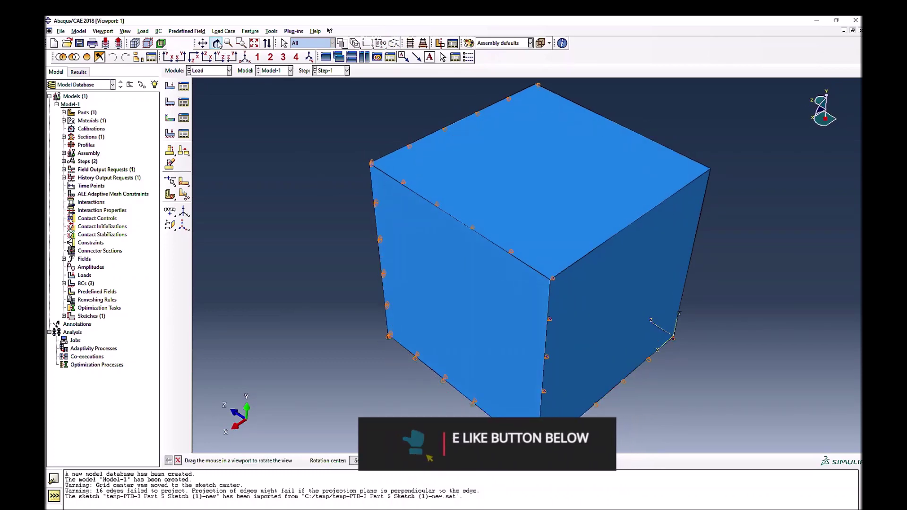
Step: Create BC-4 prescribing a U3 displacement of 0.1 on the cube's right face
{"action": "left_click", "coordinate": [170, 102]}
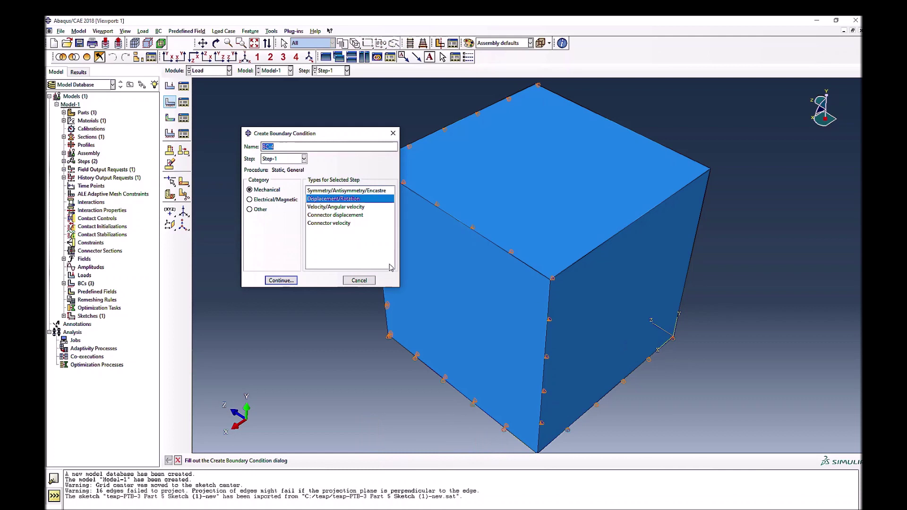
{"action": "left_click", "coordinate": [271, 282]}
{"action": "left_click", "coordinate": [590, 309]}
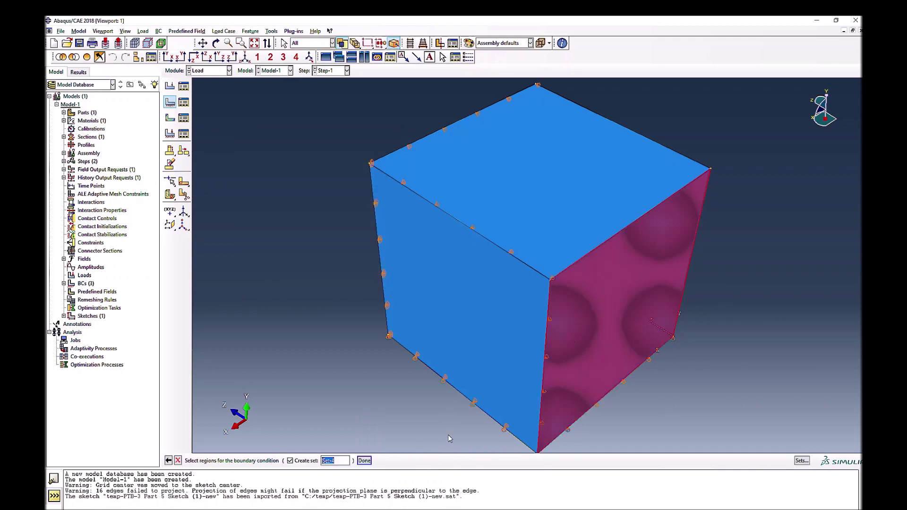
{"action": "left_click", "coordinate": [365, 460]}
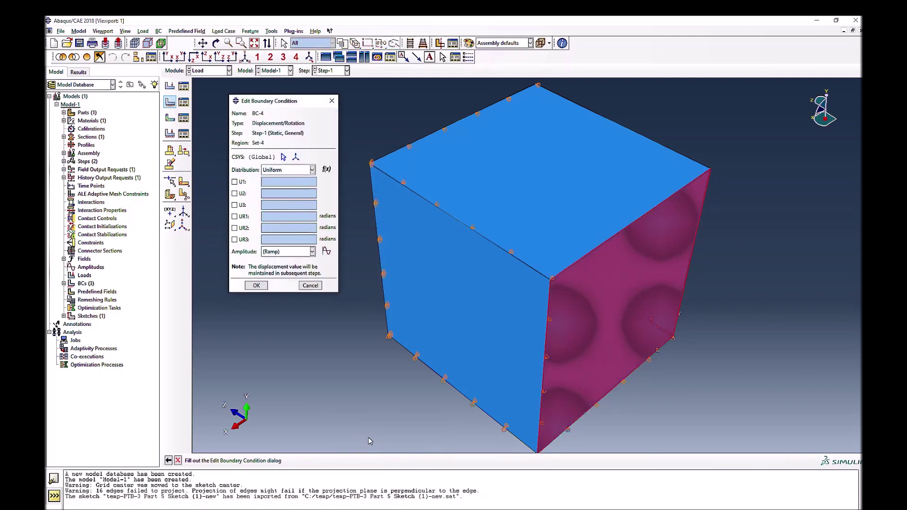
{"action": "left_click", "coordinate": [235, 206]}
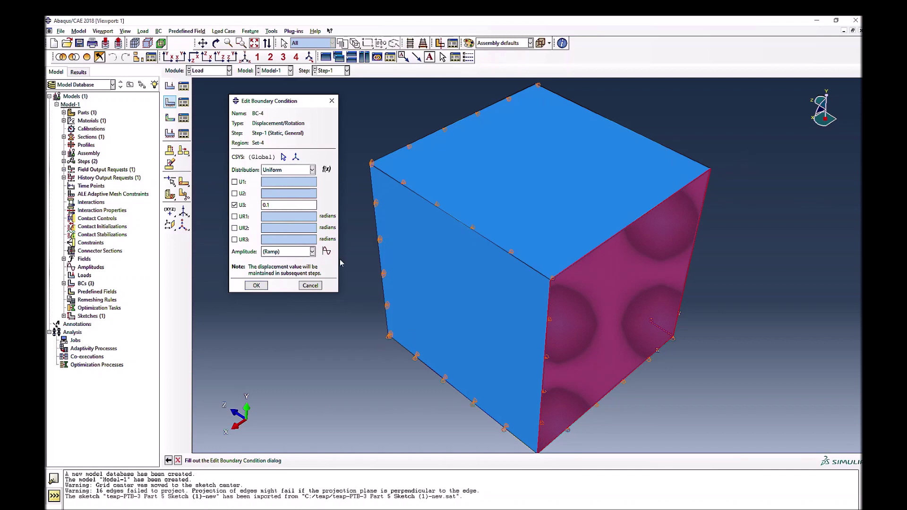
{"action": "left_click", "coordinate": [256, 285]}
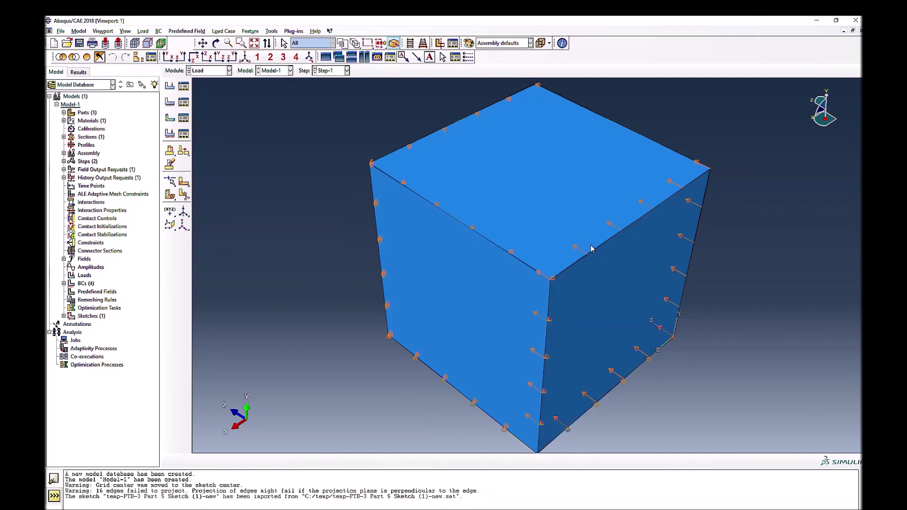
Step: Edit BC-4 in the Boundary Condition Manager to reverse U3 to -0.1
{"action": "left_click", "coordinate": [184, 102]}
{"action": "left_click", "coordinate": [220, 190]}
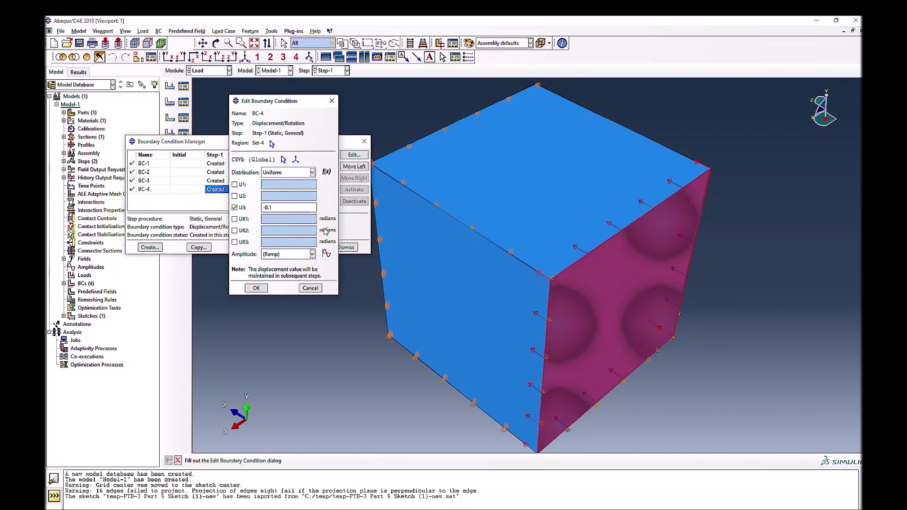
{"action": "left_click", "coordinate": [255, 288]}
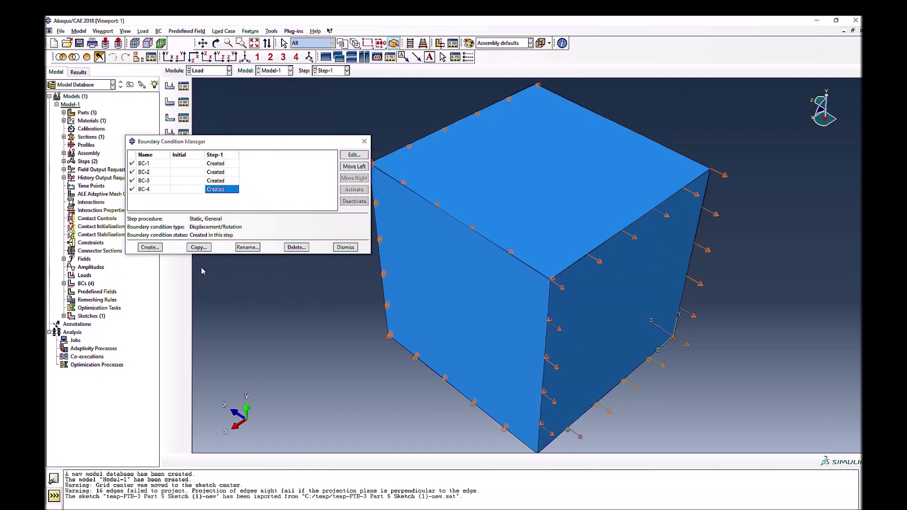
{"action": "left_click", "coordinate": [345, 247]}
{"action": "left_click", "coordinate": [215, 71]}
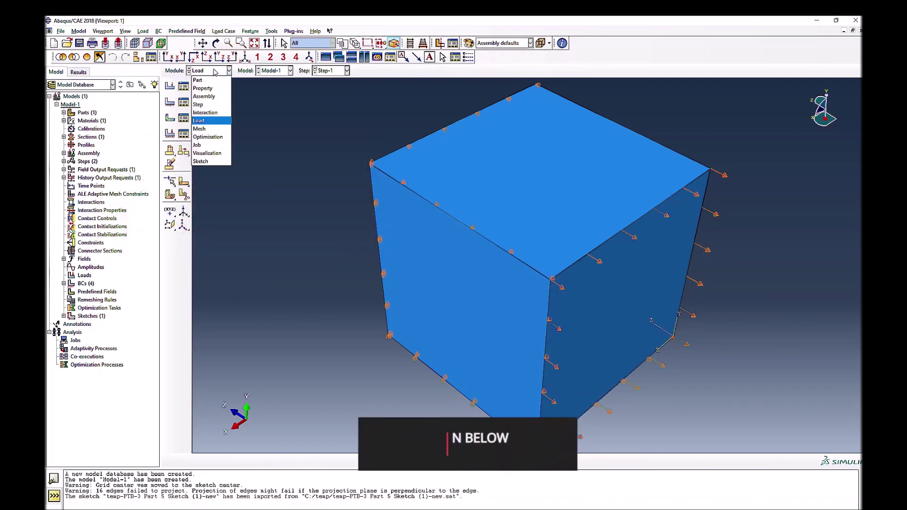
Step: In the Mesh module, seed Part-1 with global size 1 and mesh it as a single element
{"action": "left_click", "coordinate": [199, 129]}
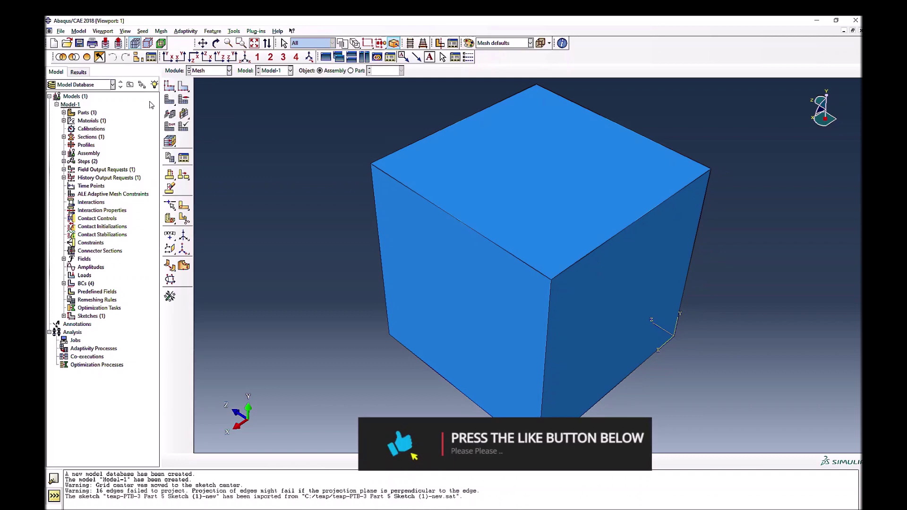
{"action": "left_click", "coordinate": [169, 85]}
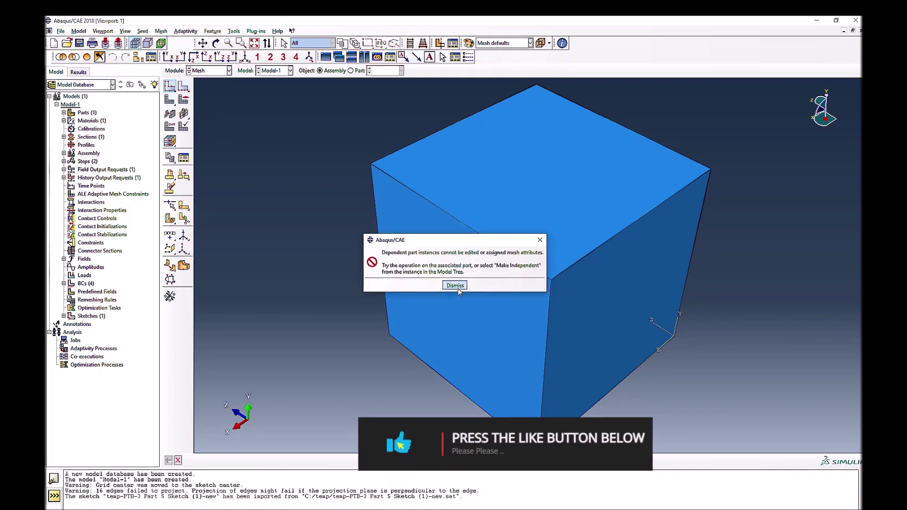
{"action": "left_click", "coordinate": [456, 288]}
{"action": "left_click", "coordinate": [350, 70]}
{"action": "left_click", "coordinate": [171, 89]}
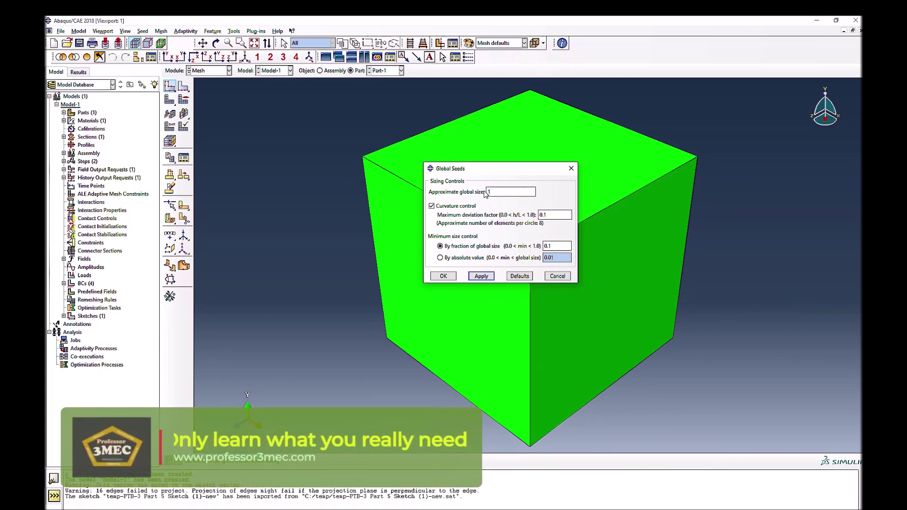
{"action": "type", "text": "1"}
{"action": "left_click", "coordinate": [443, 276]}
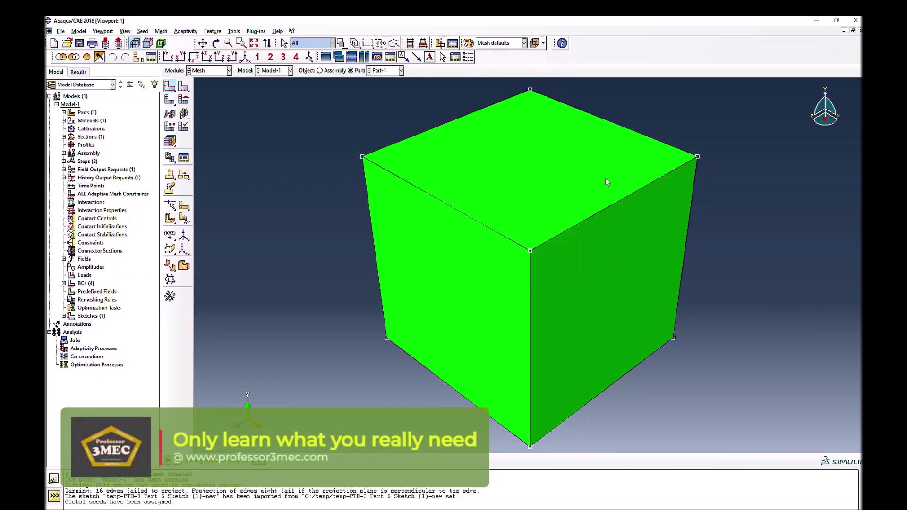
{"action": "left_click", "coordinate": [170, 99]}
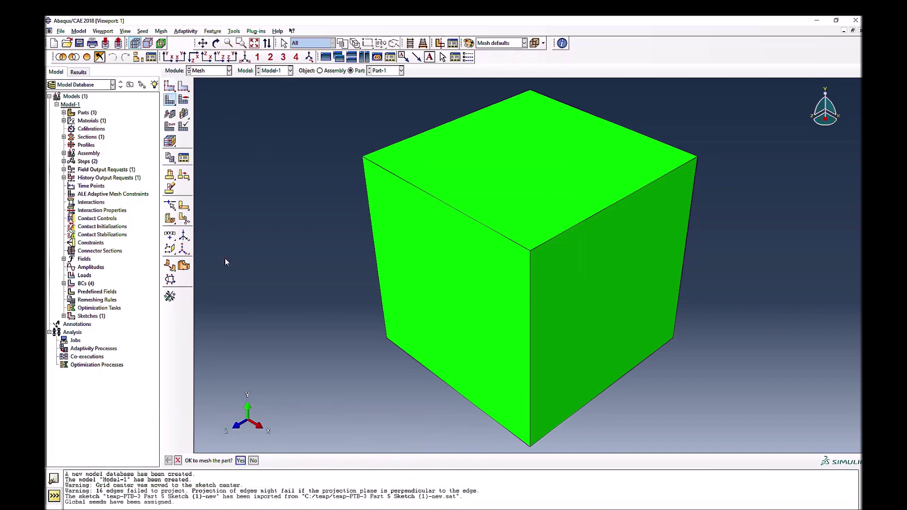
{"action": "left_click", "coordinate": [241, 461]}
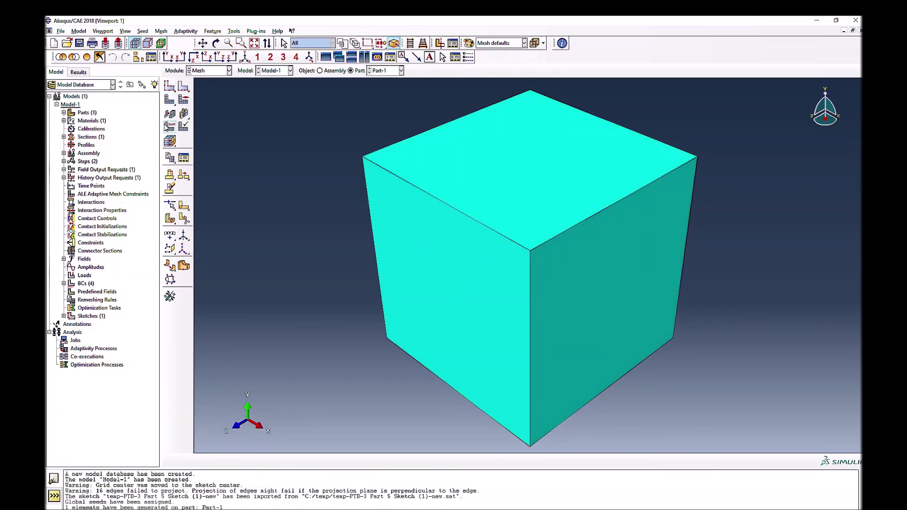
{"action": "left_click", "coordinate": [169, 127]}
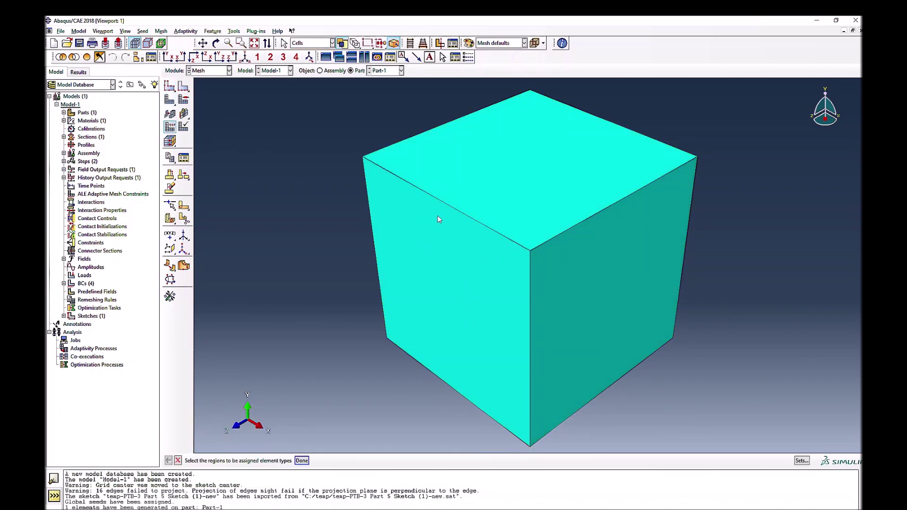
Step: Assign the cube cell the C3D8R element type, an 8-node linear brick with reduced integration
{"action": "left_click", "coordinate": [302, 460]}
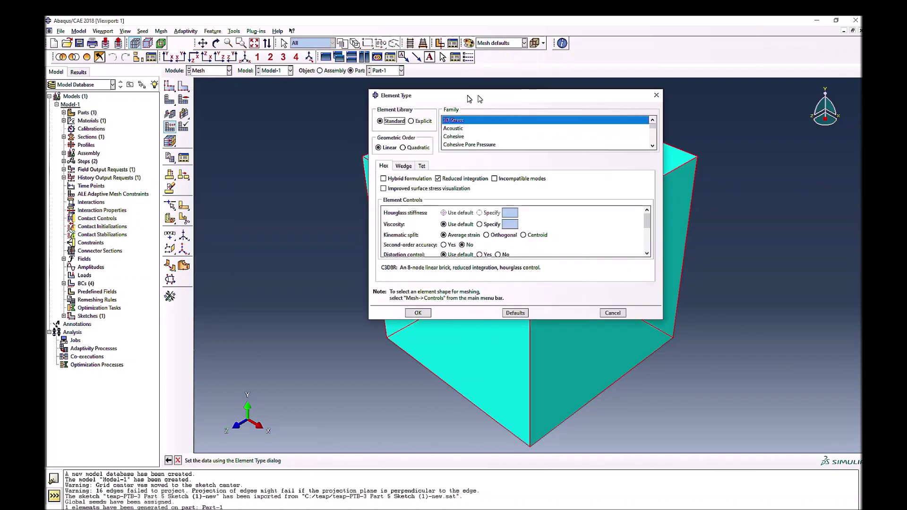
{"action": "left_click_drag", "start_coordinate": [467, 97], "coordinate": [435, 103]}
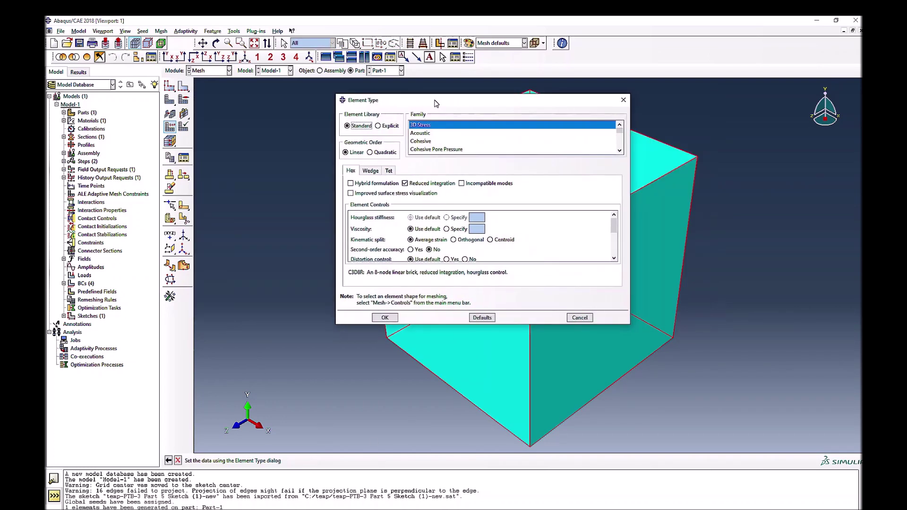
{"action": "left_click", "coordinate": [380, 320]}
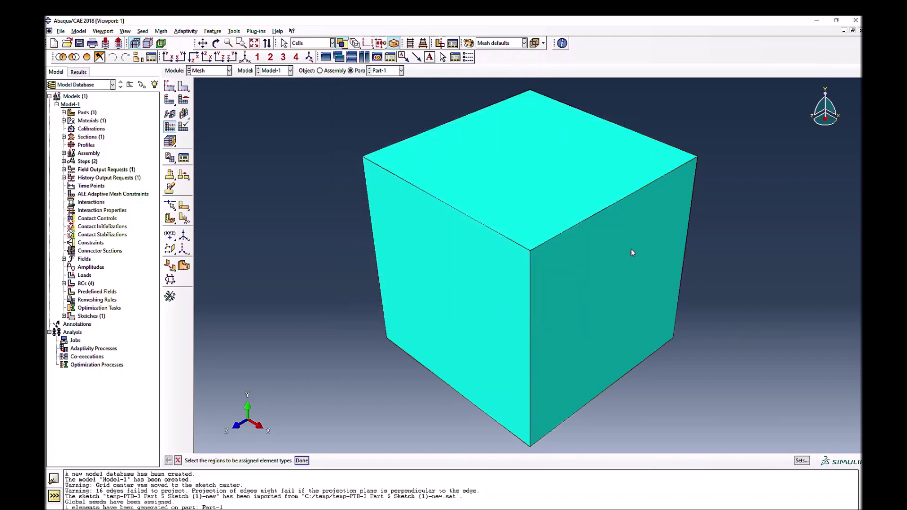
{"action": "left_click", "coordinate": [413, 269]}
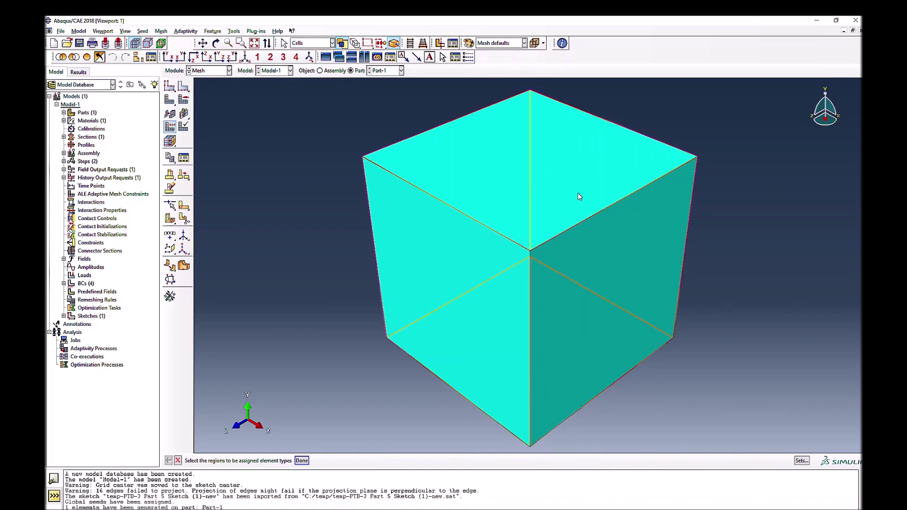
{"action": "left_click", "coordinate": [254, 94]}
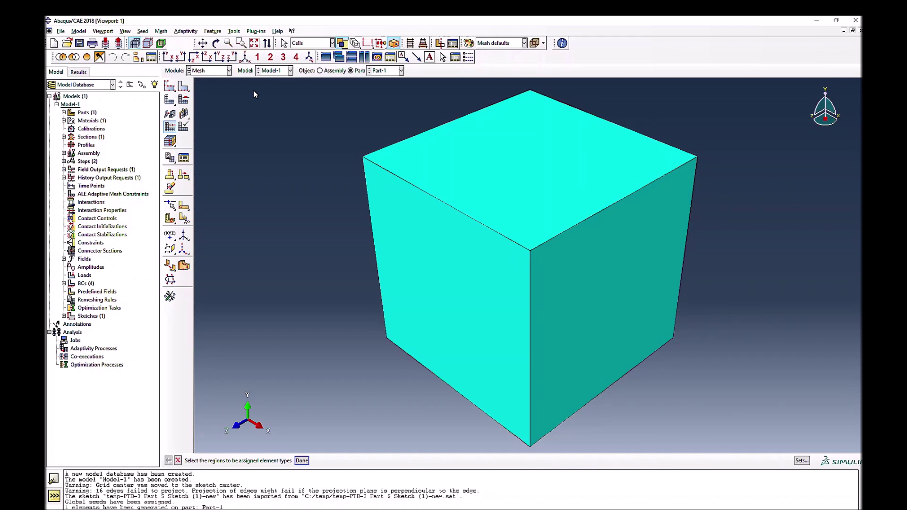
Step: In the Job module, start a new job named uniaxialtest for Model-1
{"action": "left_click", "coordinate": [319, 71]}
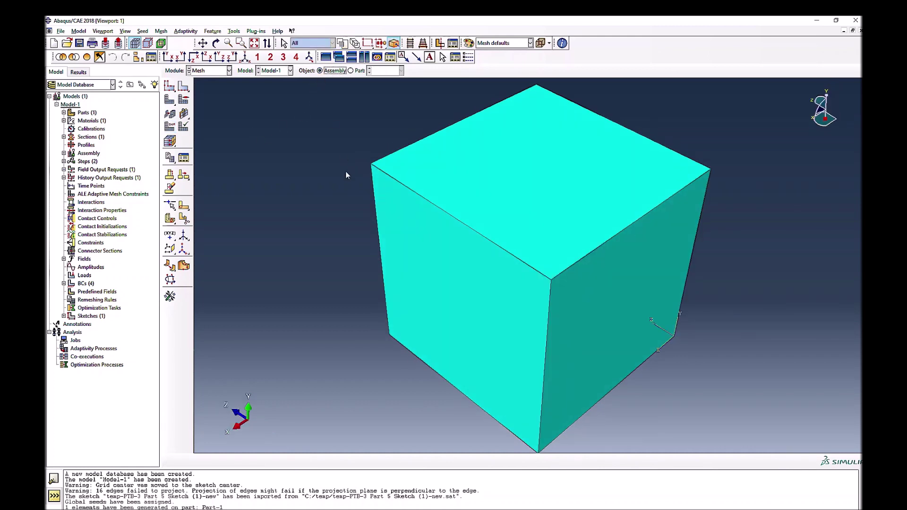
{"action": "left_click", "coordinate": [207, 72]}
{"action": "left_click", "coordinate": [215, 146]}
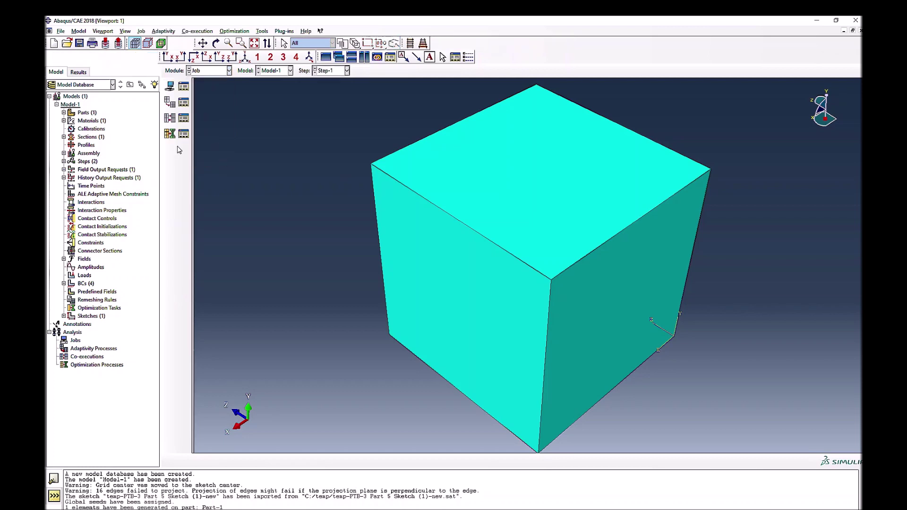
{"action": "left_click", "coordinate": [184, 86]}
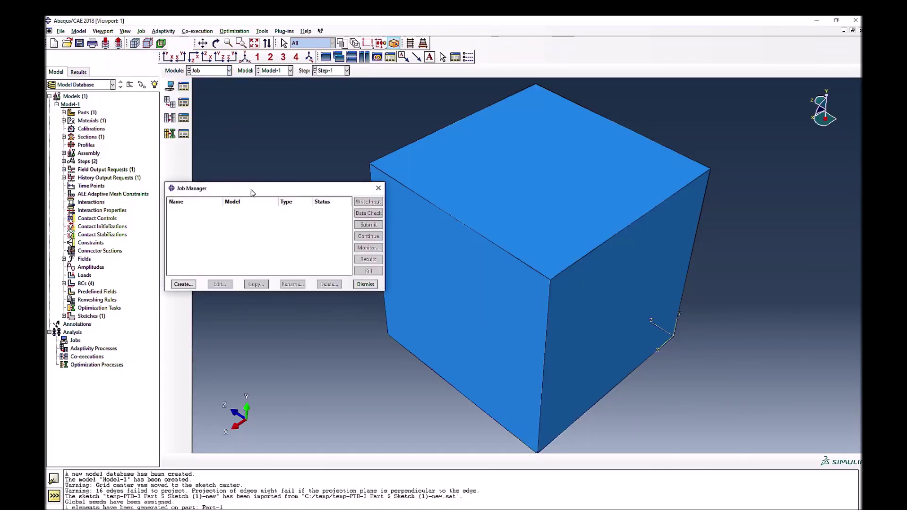
{"action": "left_click", "coordinate": [183, 284]}
{"action": "type", "text": "u"}
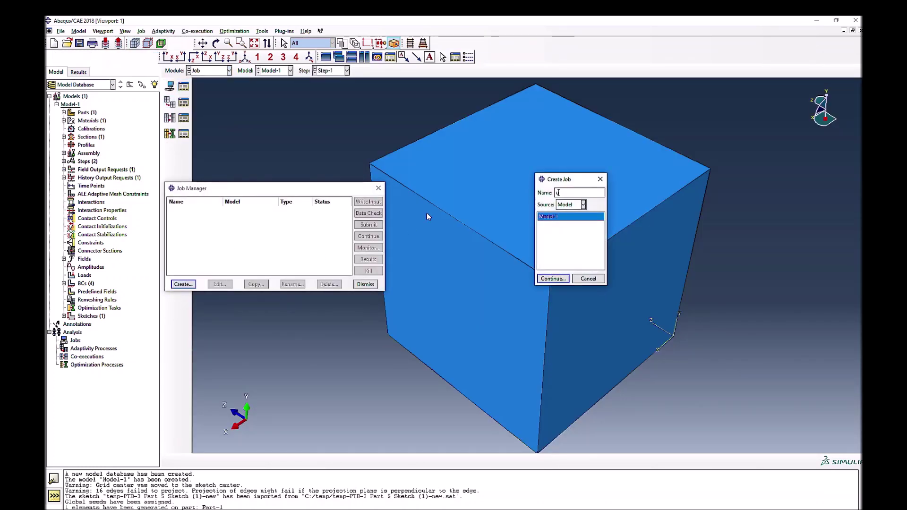
{"action": "type", "text": "niaxialtest"}
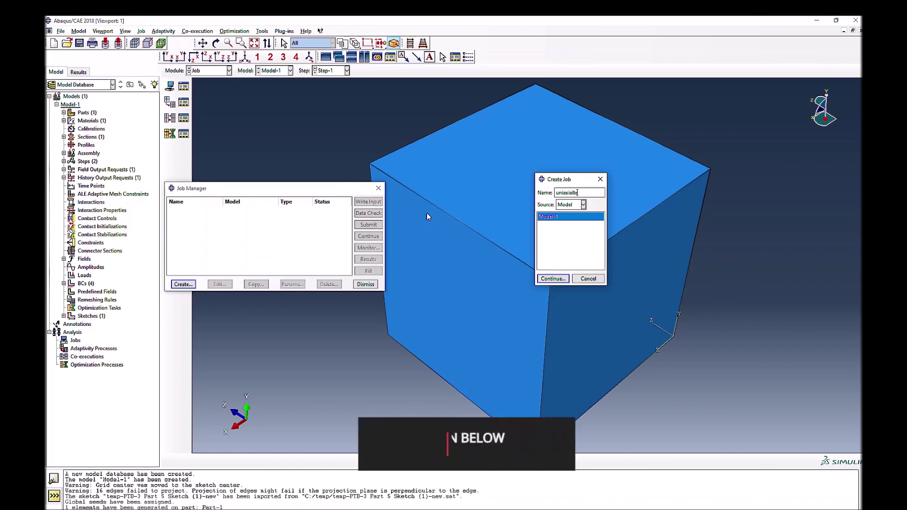
{"action": "left_click", "coordinate": [552, 279]}
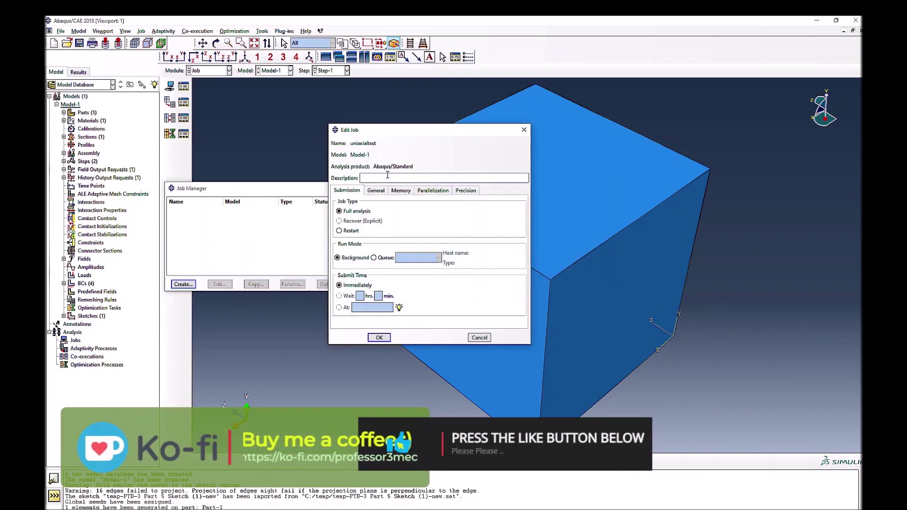
Step: Set the job's nodal output precision to Full and create the job
{"action": "left_click", "coordinate": [376, 190]}
{"action": "left_click", "coordinate": [399, 191]}
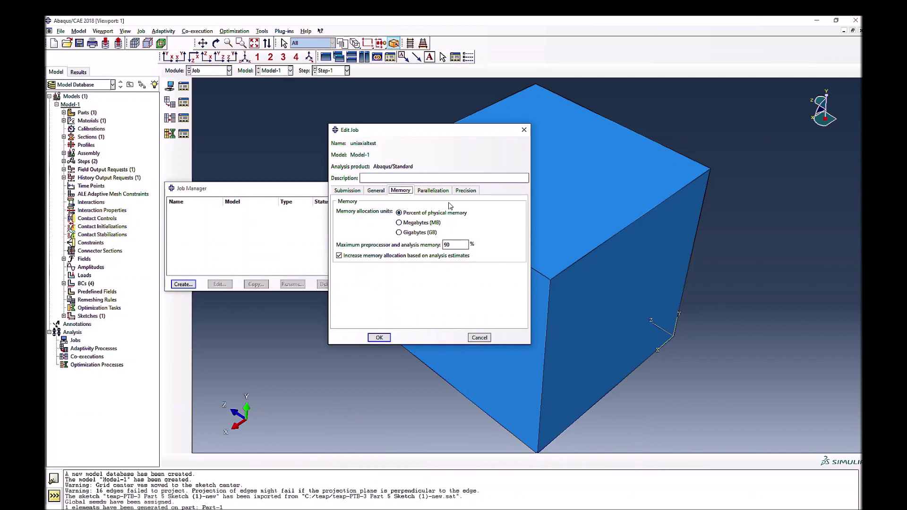
{"action": "left_click", "coordinate": [432, 191]}
{"action": "left_click", "coordinate": [475, 193]}
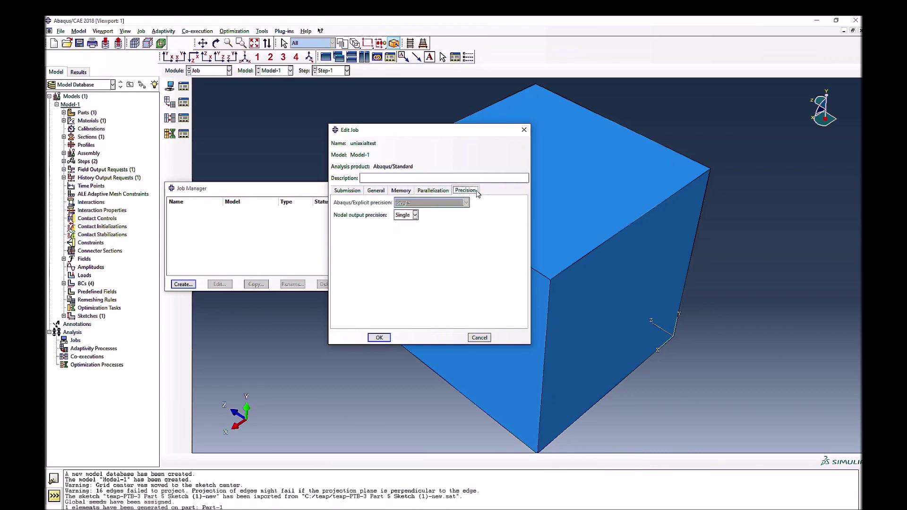
{"action": "left_click", "coordinate": [409, 217]}
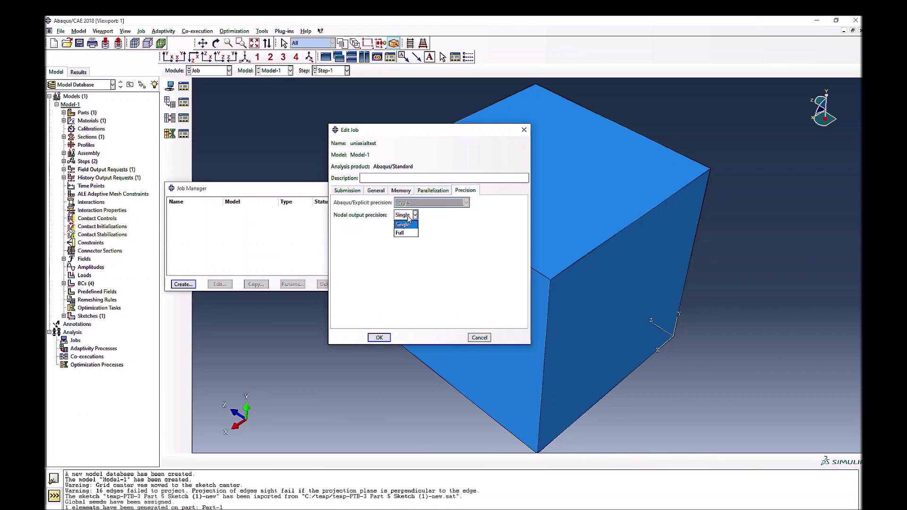
{"action": "left_click", "coordinate": [407, 232]}
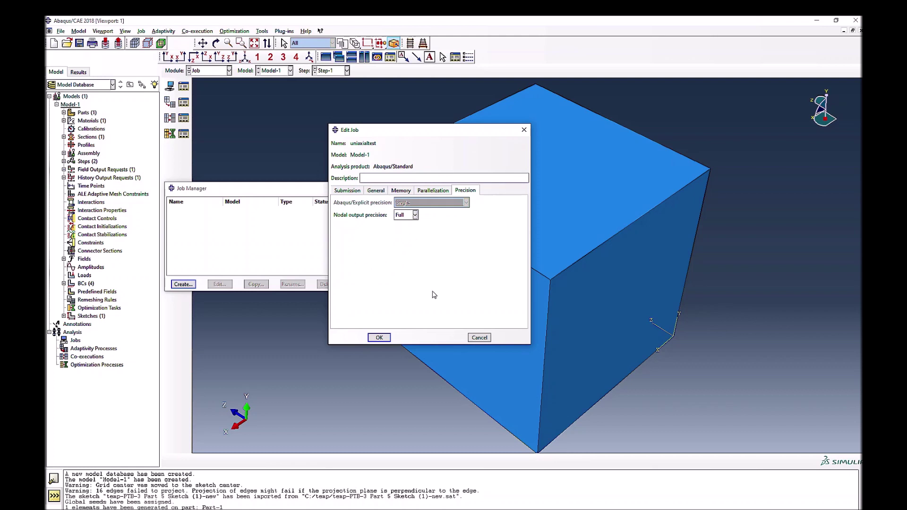
{"action": "left_click", "coordinate": [379, 338]}
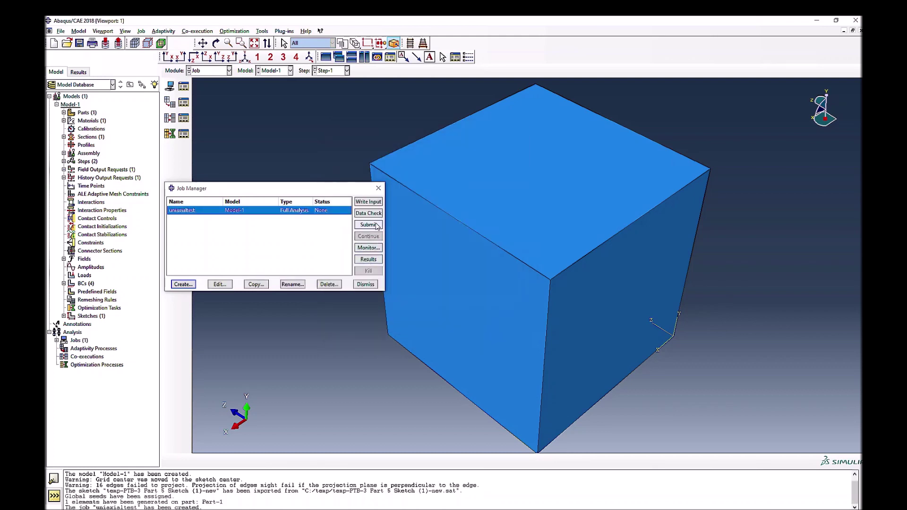
Step: Submit uniaxialtest and follow its enlarged monitor log until the job completes
{"action": "left_click", "coordinate": [377, 225]}
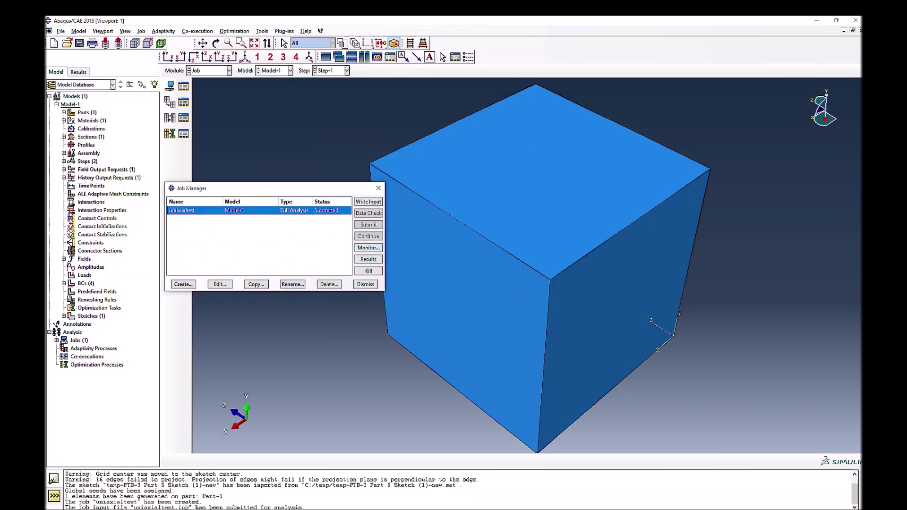
{"action": "left_click", "coordinate": [375, 247]}
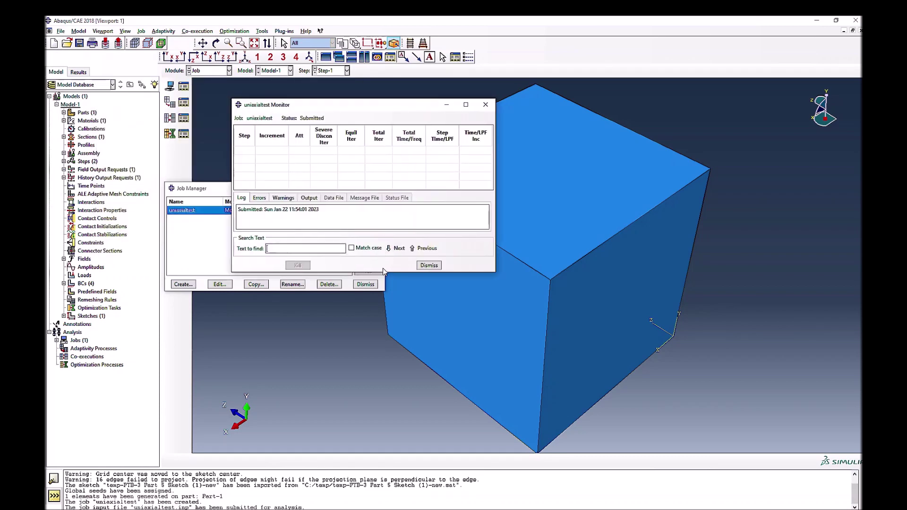
{"action": "left_click_drag", "start_coordinate": [383, 272], "coordinate": [384, 404]}
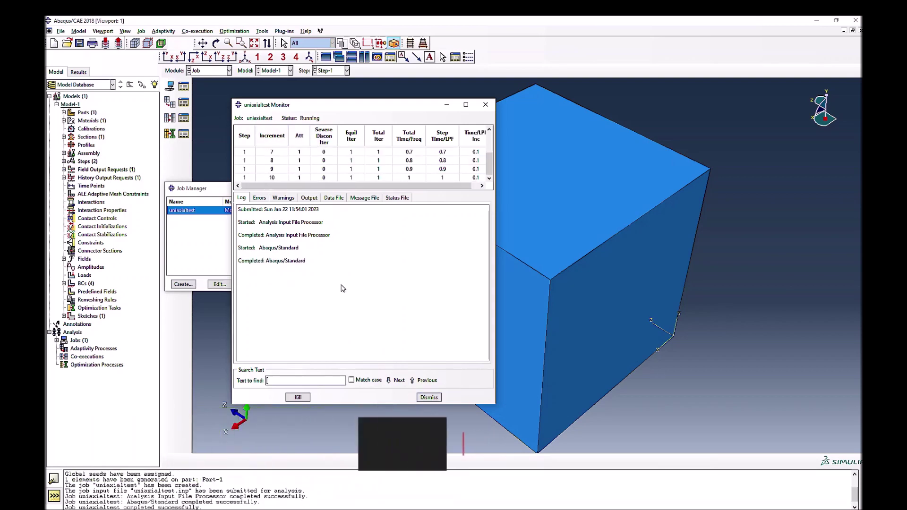
{"action": "left_click", "coordinate": [429, 398]}
Step: Open the uniaxialtest results and show the Mises contour, uniform at 1.645e+05, on the deformed cube
{"action": "left_click", "coordinate": [366, 261]}
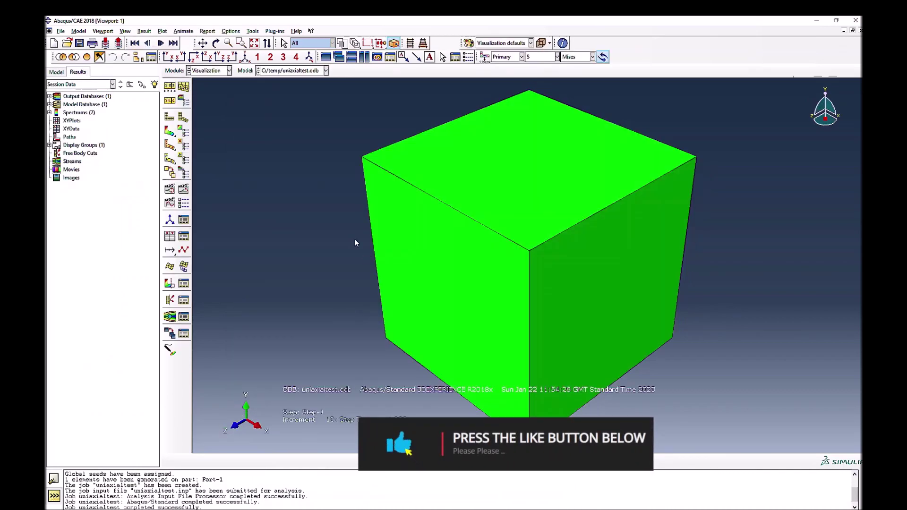
{"action": "left_click", "coordinate": [169, 133]}
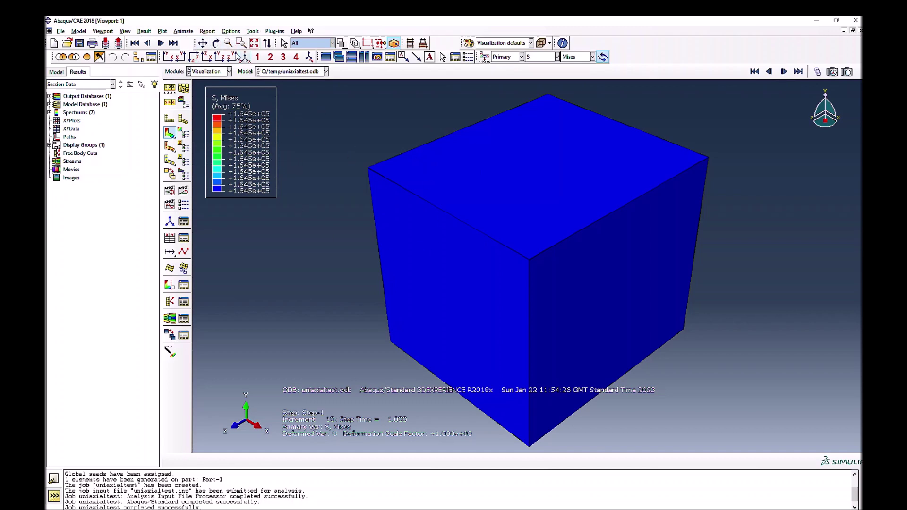
{"action": "left_click", "coordinate": [251, 32]}
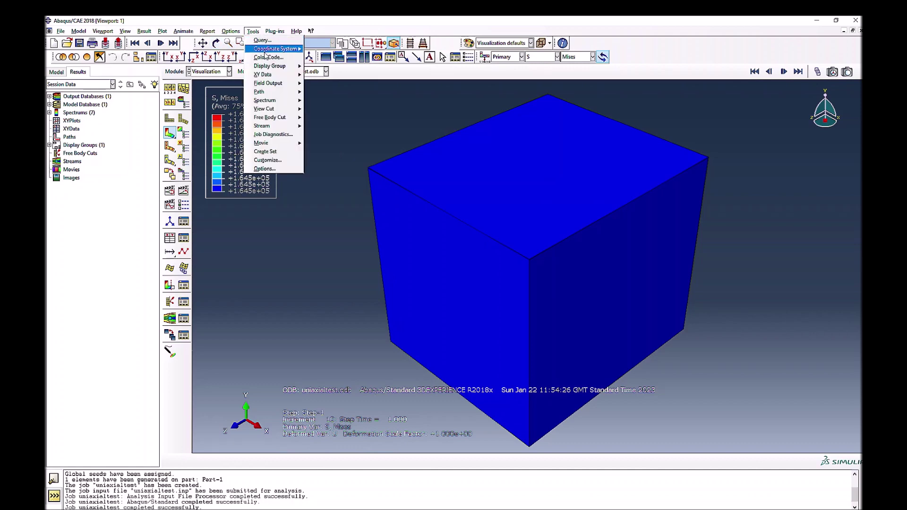
Step: Start new XY data from ODB field output and tick the S33 stress and LE33 strain components
{"action": "left_click", "coordinate": [314, 76]}
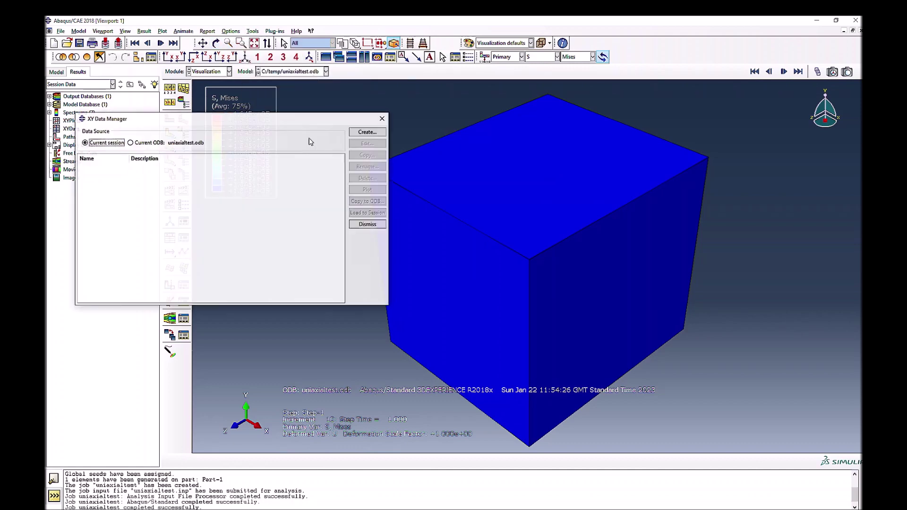
{"action": "left_click", "coordinate": [366, 132]}
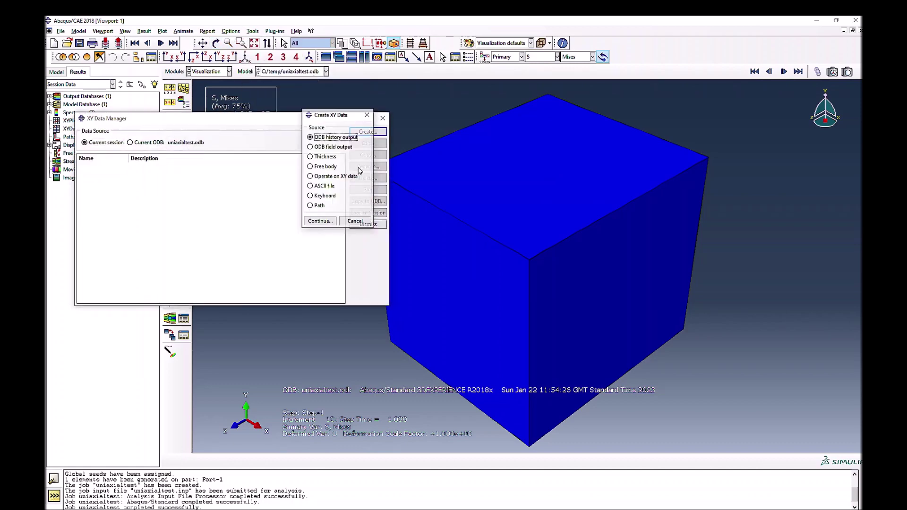
{"action": "left_click", "coordinate": [317, 148]}
{"action": "left_click", "coordinate": [320, 222]}
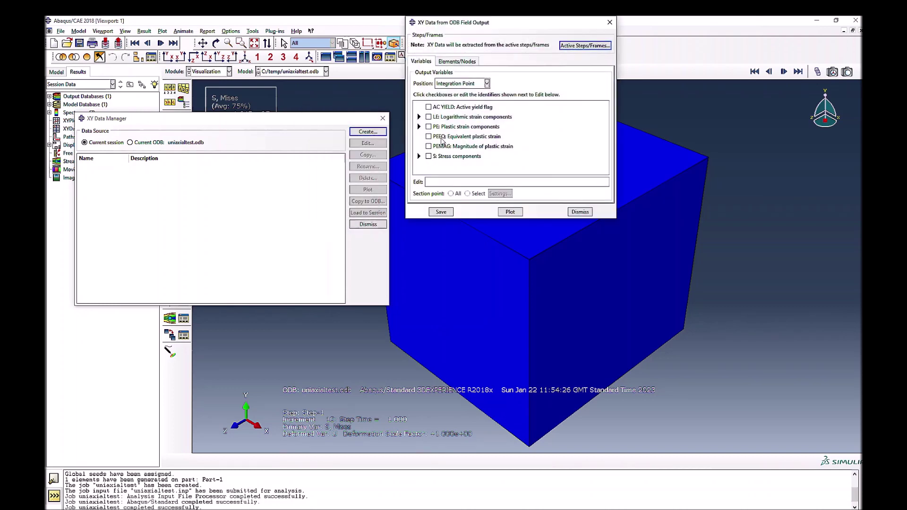
{"action": "left_click", "coordinate": [419, 155]}
{"action": "scroll", "coordinate": [482, 170], "scroll_direction": "down", "scroll_amount": 2}
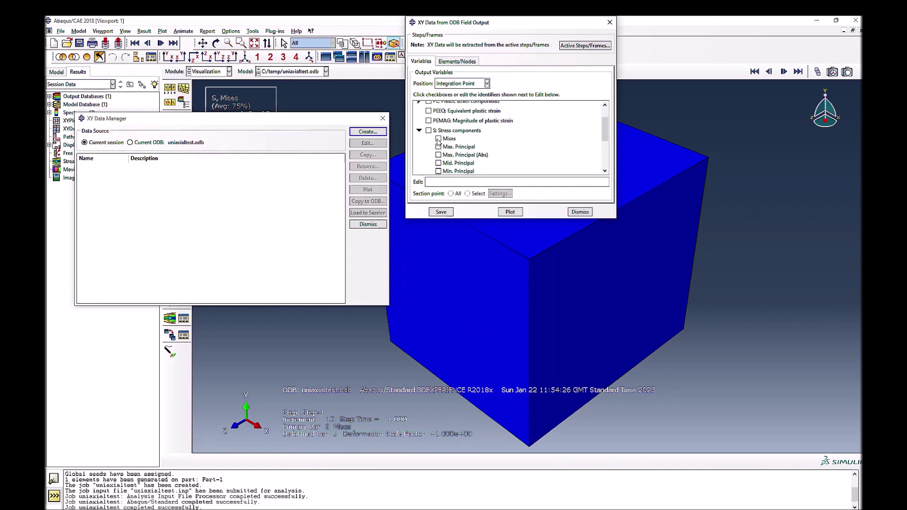
{"action": "left_click", "coordinate": [438, 139]}
{"action": "scroll", "coordinate": [440, 155], "scroll_direction": "down", "scroll_amount": 3}
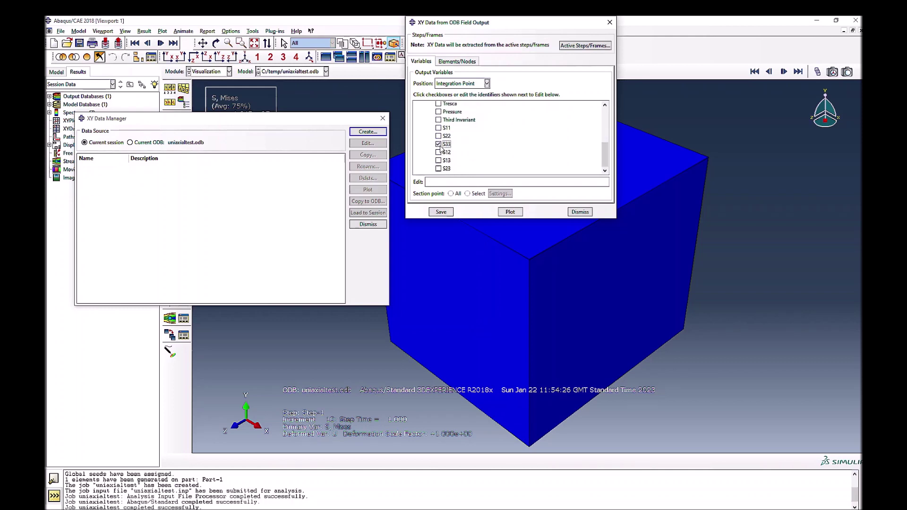
{"action": "left_click", "coordinate": [439, 144]}
{"action": "scroll", "coordinate": [472, 170], "scroll_direction": "up", "scroll_amount": 3}
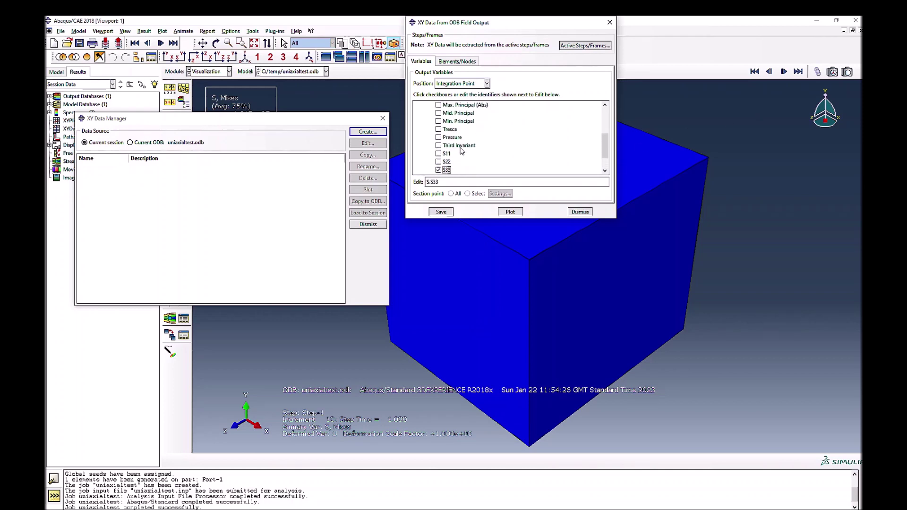
{"action": "scroll", "coordinate": [463, 141], "scroll_direction": "up", "scroll_amount": 6}
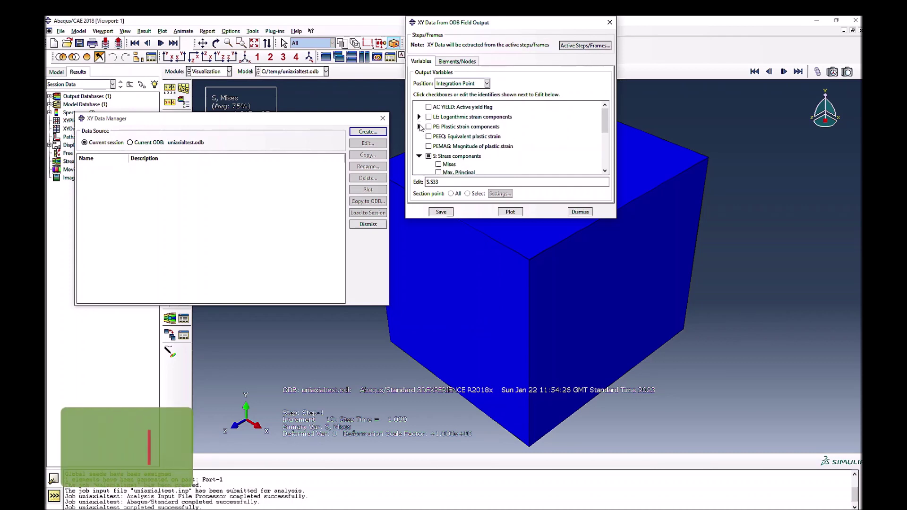
{"action": "left_click", "coordinate": [418, 117]}
{"action": "scroll", "coordinate": [475, 150], "scroll_direction": "down", "scroll_amount": 1}
{"action": "scroll", "coordinate": [475, 149], "scroll_direction": "down", "scroll_amount": 1}
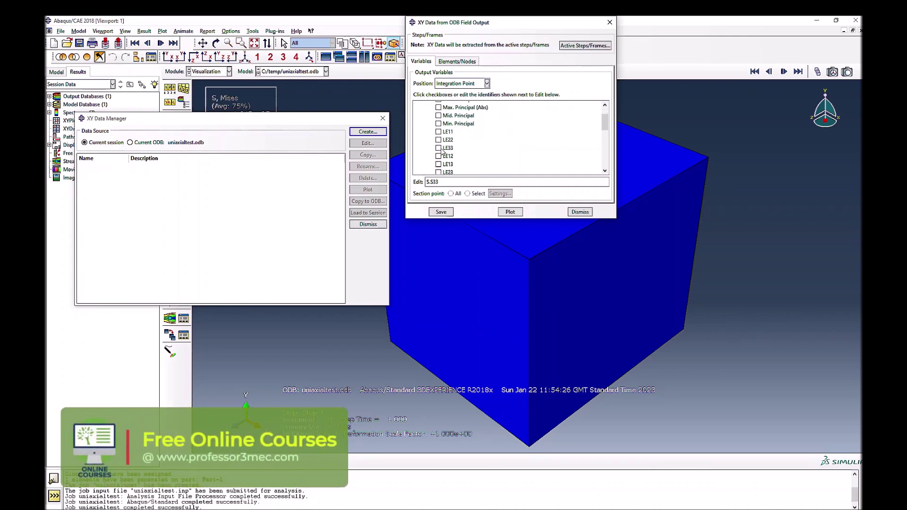
{"action": "left_click", "coordinate": [439, 148]}
Step: Pick the cube's single element and save the S:S33 and LE:LE33 XY data sets
{"action": "left_click", "coordinate": [450, 214]}
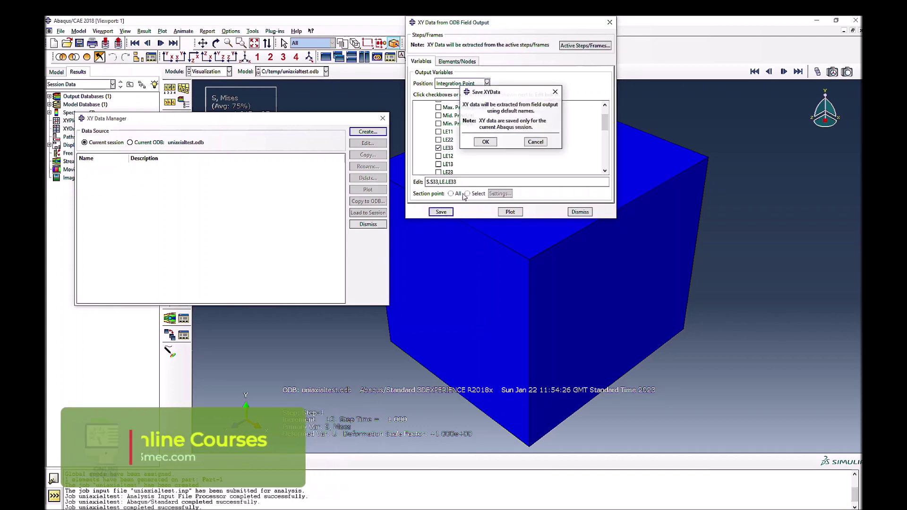
{"action": "left_click", "coordinate": [486, 142]}
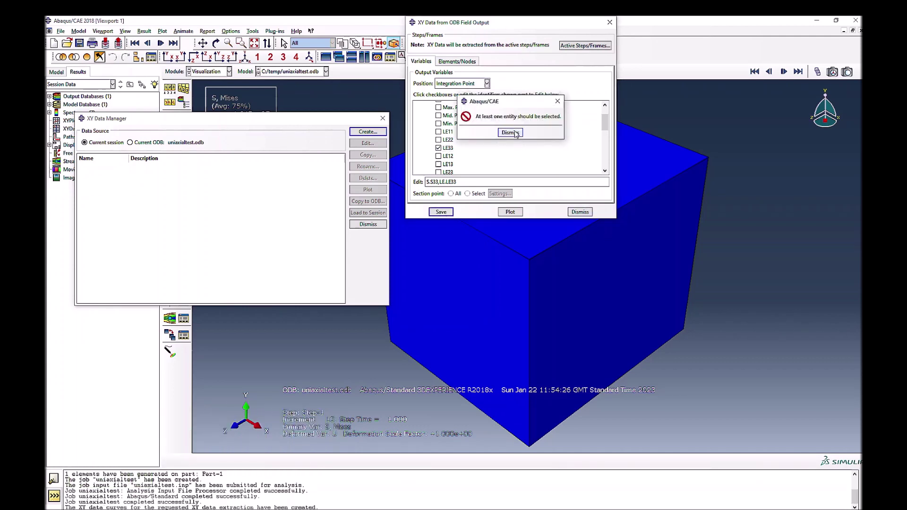
{"action": "left_click", "coordinate": [510, 132]}
{"action": "left_click", "coordinate": [457, 61]}
{"action": "left_click", "coordinate": [483, 85]}
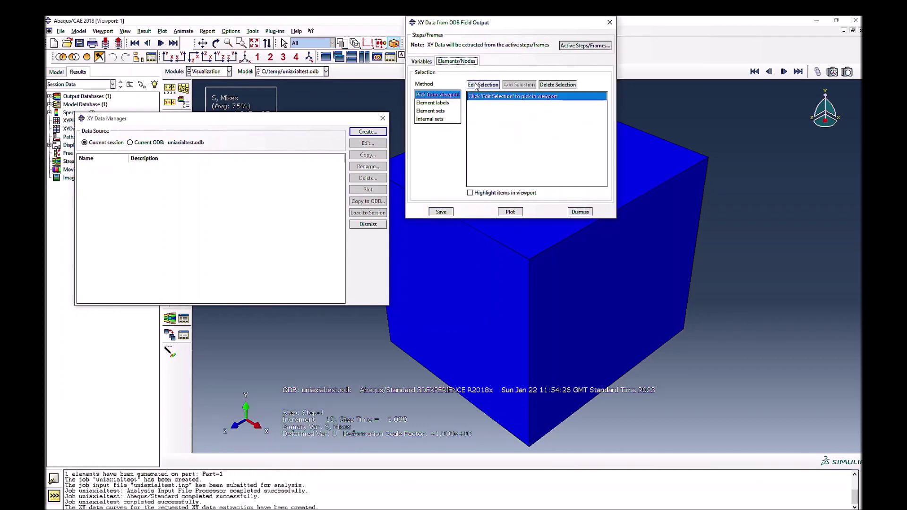
{"action": "left_click", "coordinate": [630, 292]}
{"action": "left_click", "coordinate": [320, 461]}
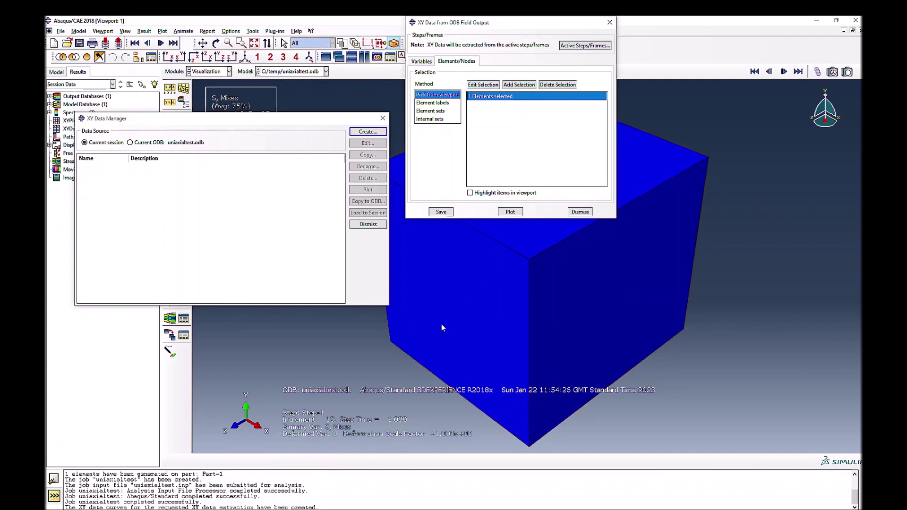
{"action": "left_click", "coordinate": [441, 212]}
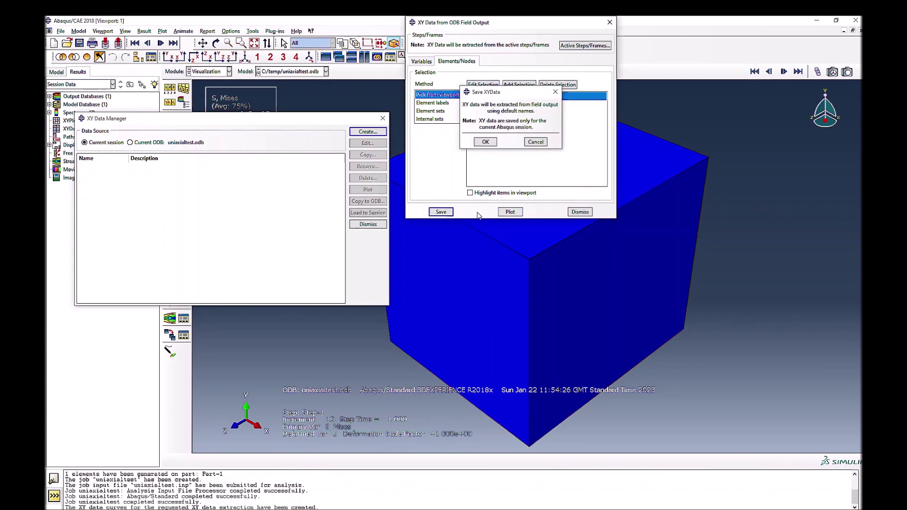
{"action": "left_click", "coordinate": [482, 142]}
Step: Plot S:S33 against time, a straight line climbing to about 1.65E5 at time 1
{"action": "left_click", "coordinate": [581, 212]}
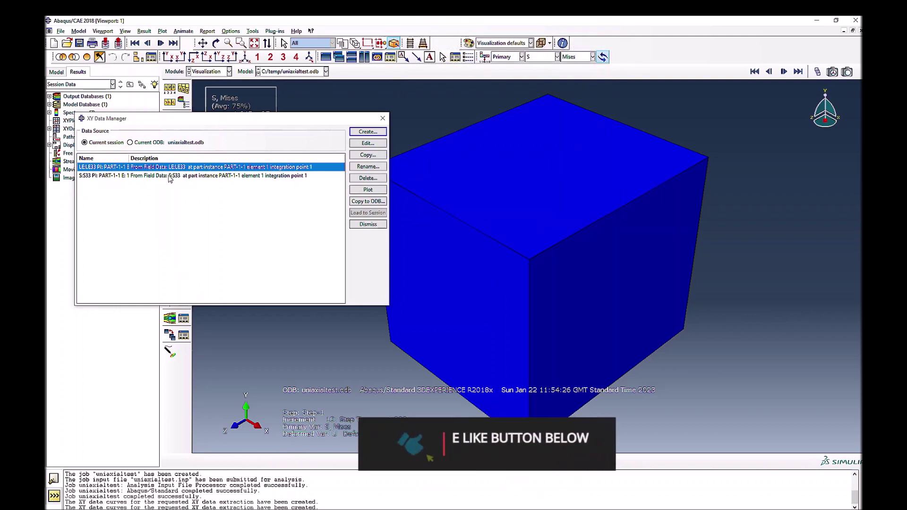
{"action": "left_click", "coordinate": [213, 175]}
{"action": "left_click", "coordinate": [367, 190]}
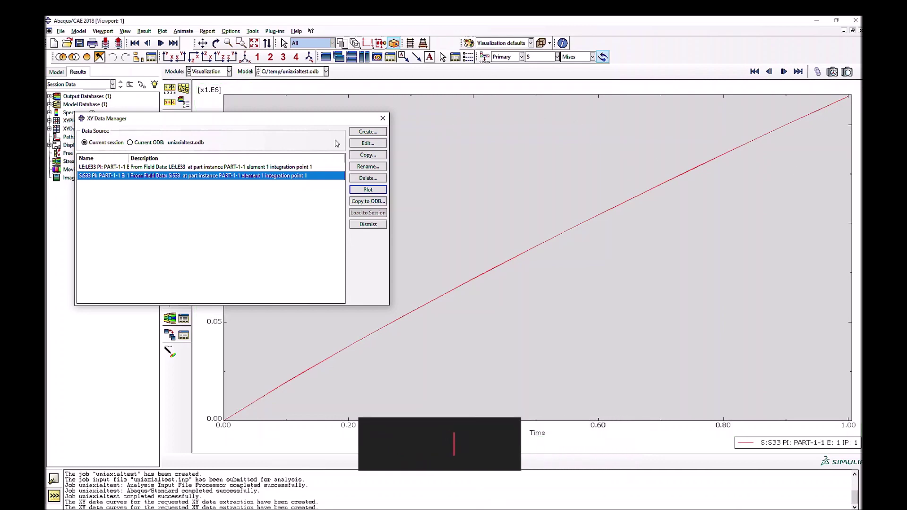
{"action": "left_click_drag", "start_coordinate": [287, 124], "coordinate": [564, 125]}
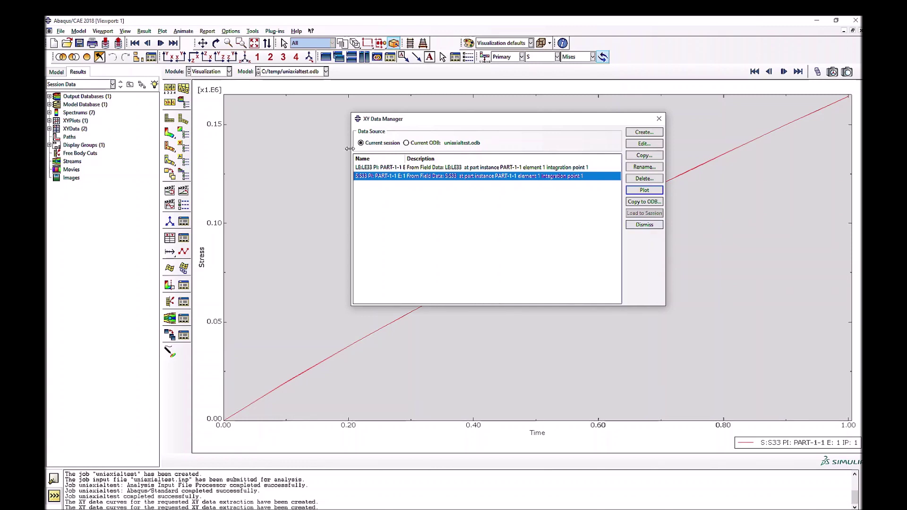
Step: Build XYData-1 as combine(LE:LE33, S:S33) and plot it as stress versus strain
{"action": "left_click", "coordinate": [644, 133]}
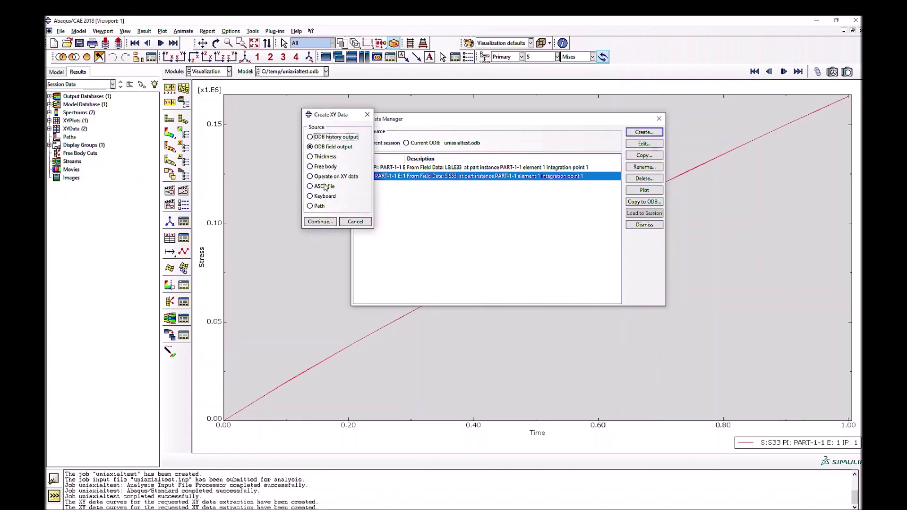
{"action": "left_click", "coordinate": [326, 177]}
{"action": "left_click", "coordinate": [319, 222]}
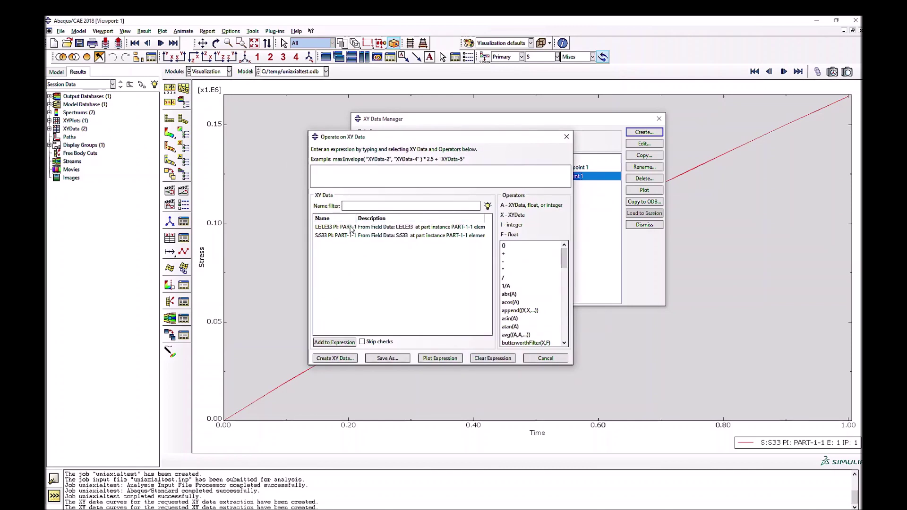
{"action": "left_click", "coordinate": [351, 228]}
{"action": "scroll", "coordinate": [529, 307], "scroll_direction": "down", "scroll_amount": 2}
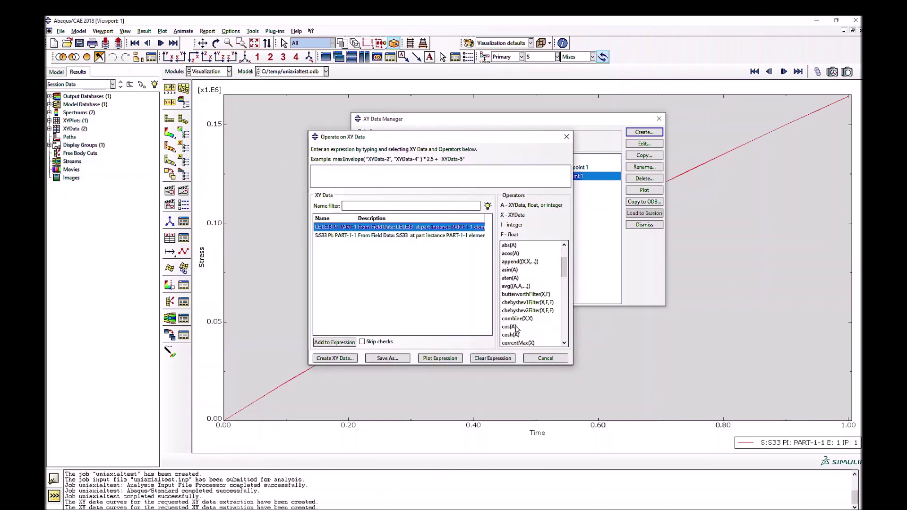
{"action": "left_click", "coordinate": [517, 318]}
{"action": "double_click", "coordinate": [317, 226]}
{"action": "double_click", "coordinate": [317, 235]}
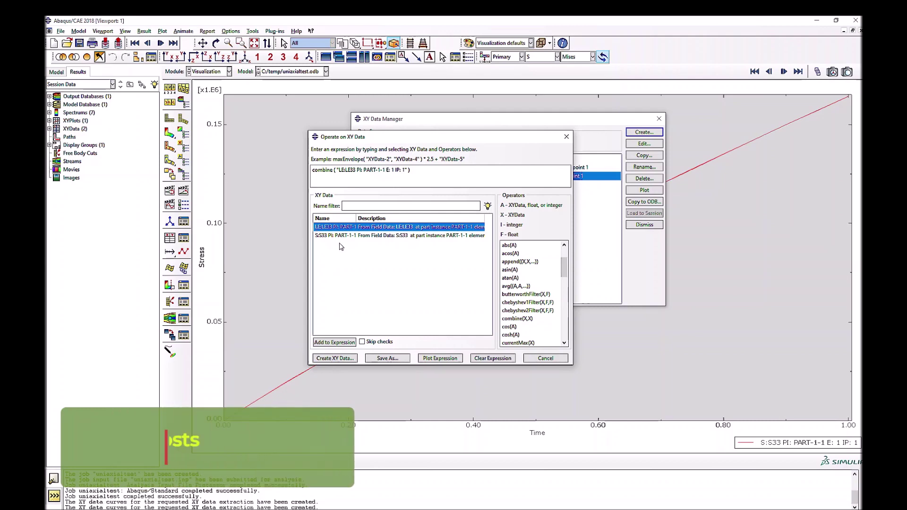
{"action": "left_click", "coordinate": [391, 358]}
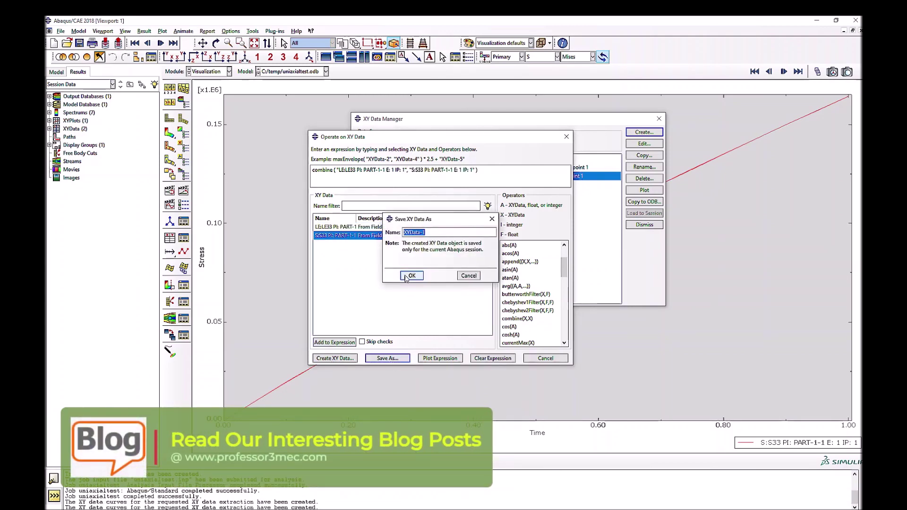
{"action": "left_click", "coordinate": [393, 302]}
{"action": "left_click", "coordinate": [556, 360]}
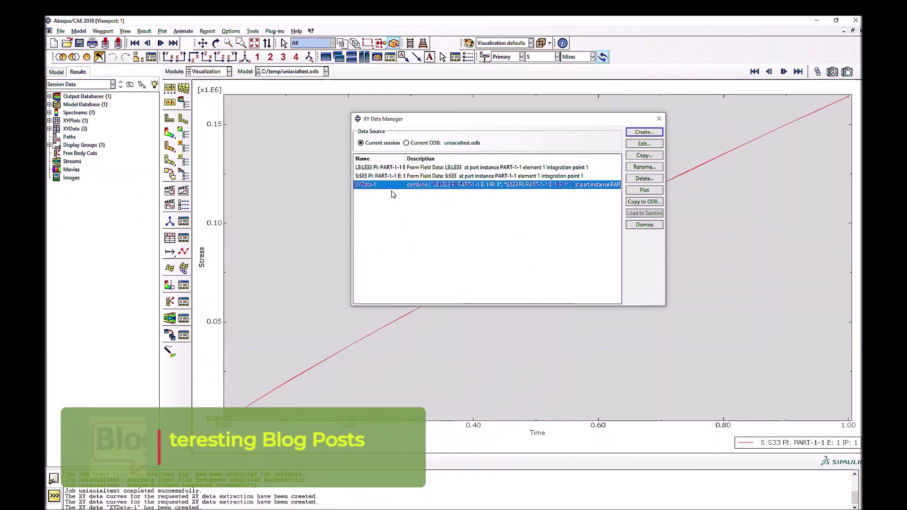
{"action": "left_click", "coordinate": [640, 189]}
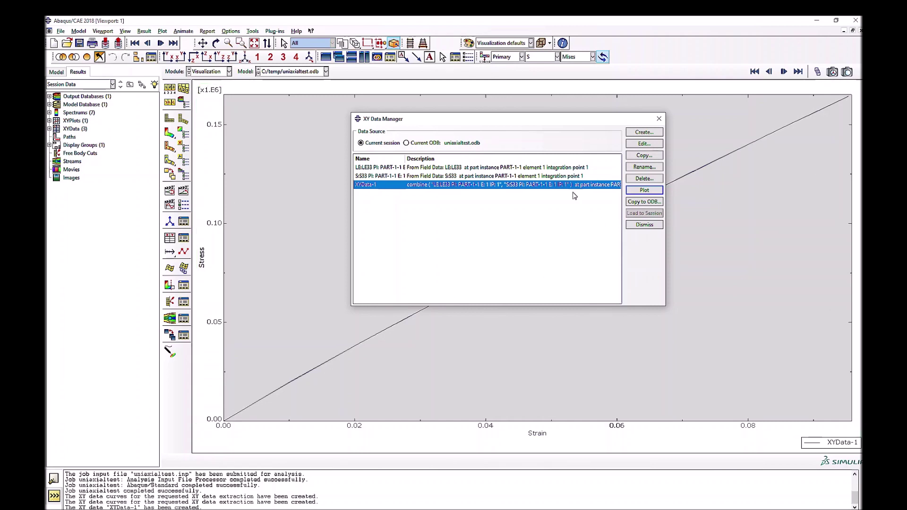
Step: Try creating XY data by keyboard entry, then cancel it
{"action": "left_click", "coordinate": [643, 132]}
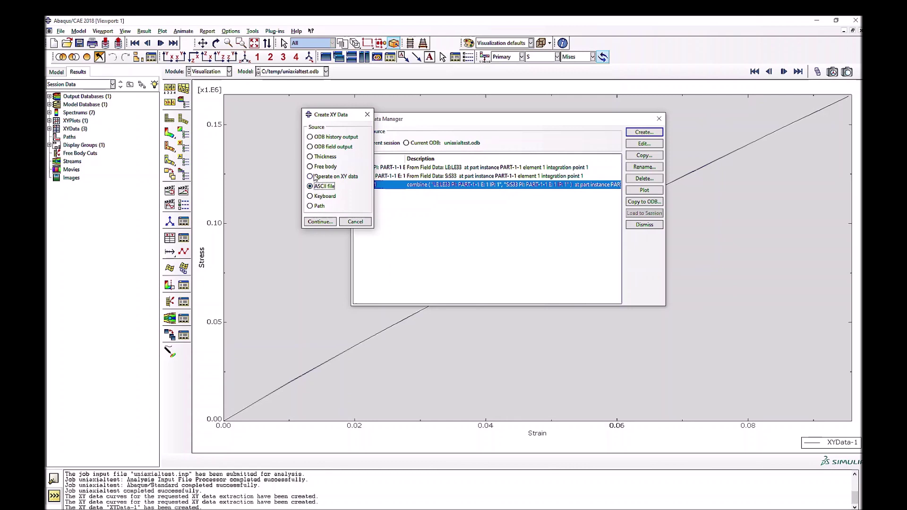
{"action": "left_click", "coordinate": [323, 187]}
{"action": "left_click", "coordinate": [316, 196]}
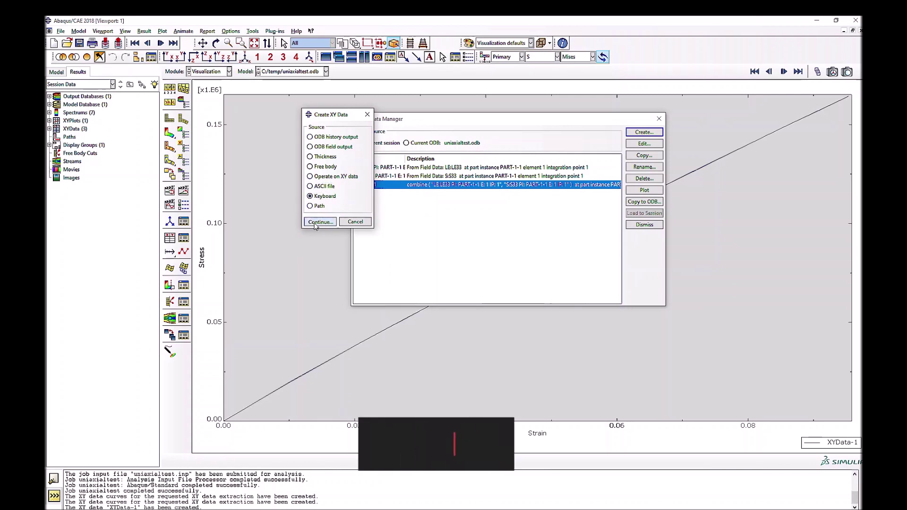
{"action": "left_click", "coordinate": [320, 221]}
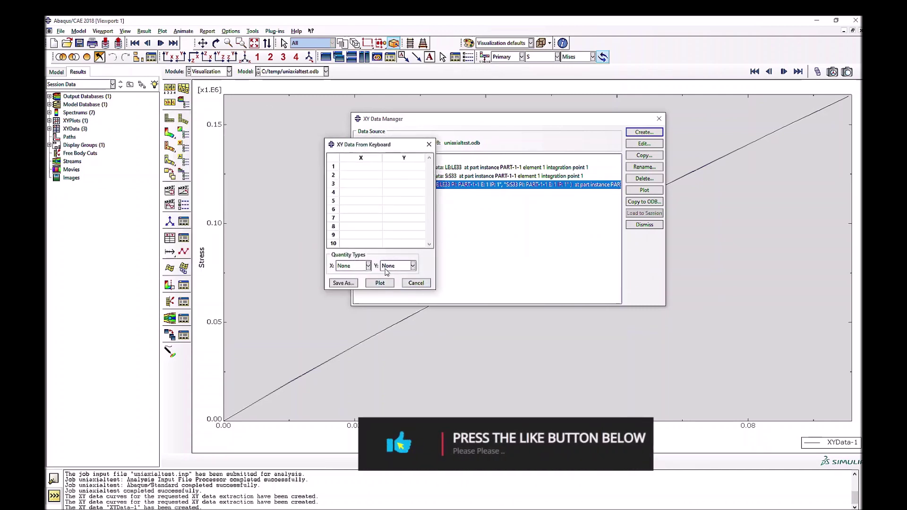
{"action": "left_click", "coordinate": [416, 283]}
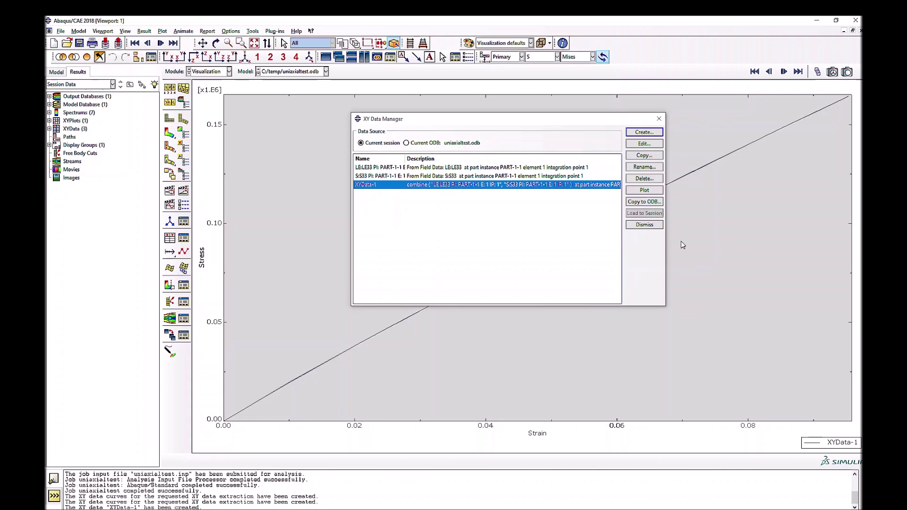
Step: Delete the LE:LE33 and S:S33 data sets and switch to the Property module
{"action": "left_click_drag", "start_coordinate": [502, 170], "coordinate": [503, 175]}
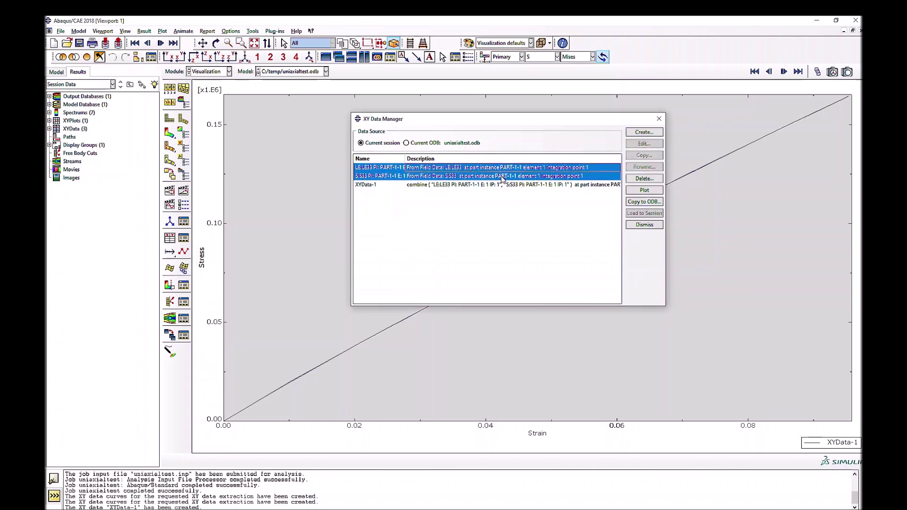
{"action": "left_click", "coordinate": [644, 179]}
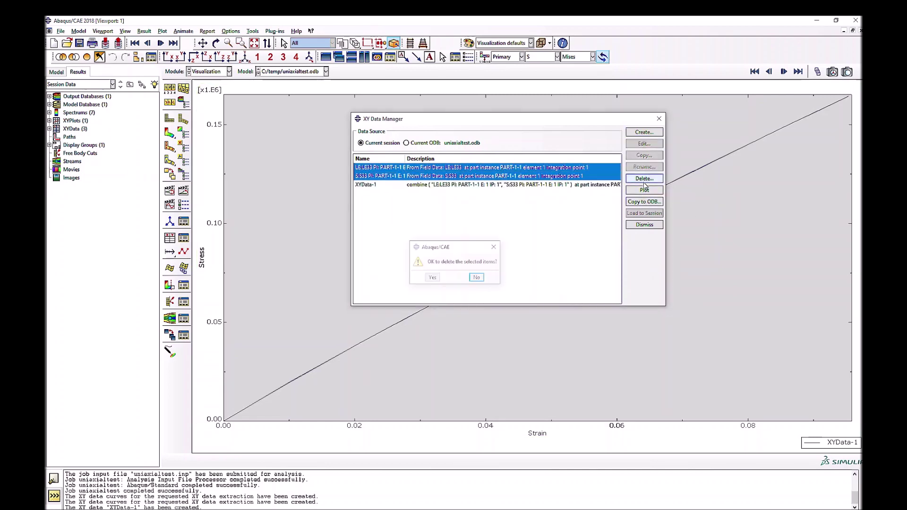
{"action": "left_click", "coordinate": [433, 277]}
{"action": "left_click", "coordinate": [218, 72]}
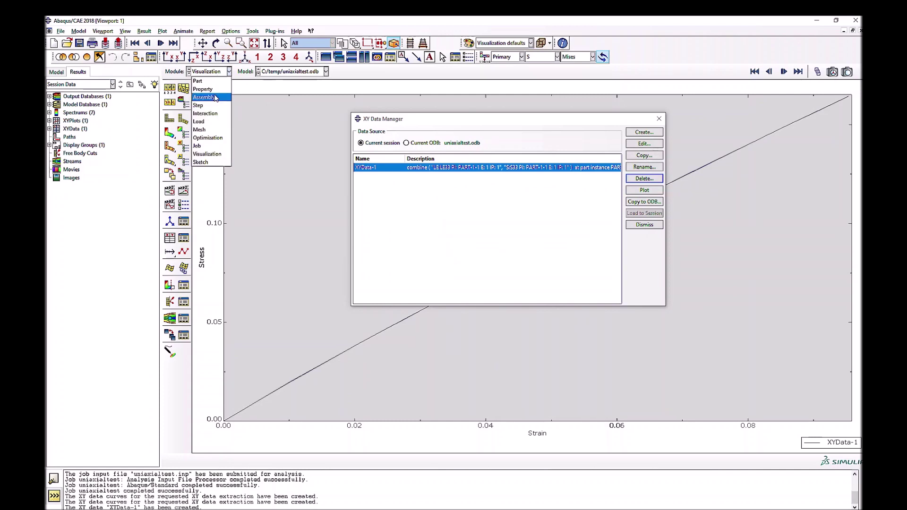
{"action": "left_click", "coordinate": [210, 89]}
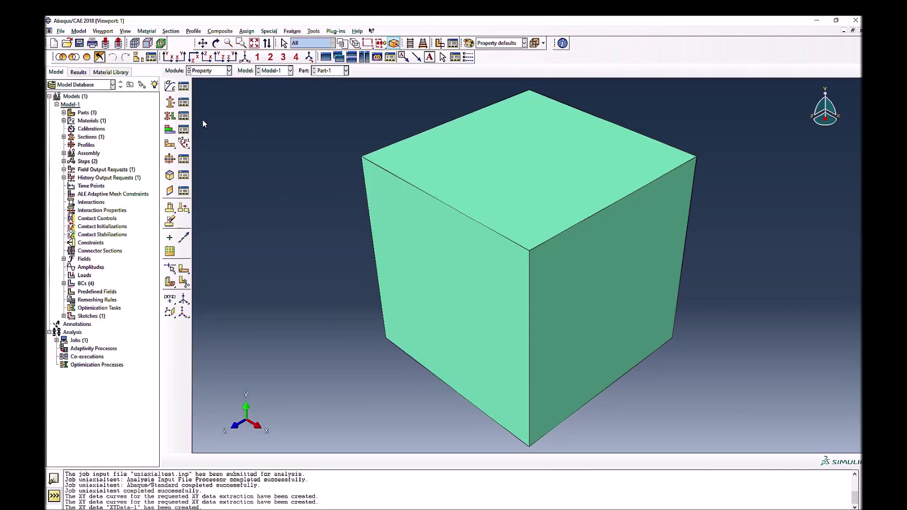
Step: Change Material-1's deformation plasticity exponent from 1.5 to 0.5
{"action": "left_click", "coordinate": [183, 85]}
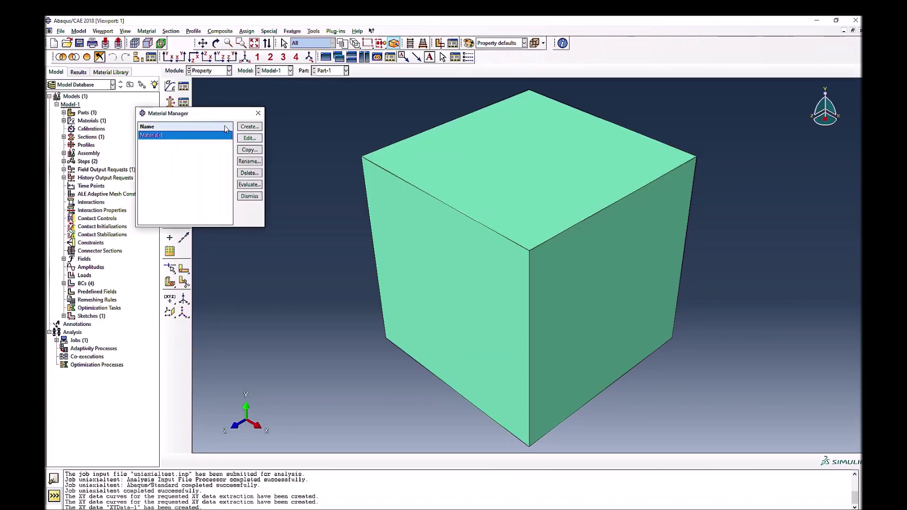
{"action": "left_click", "coordinate": [247, 138]}
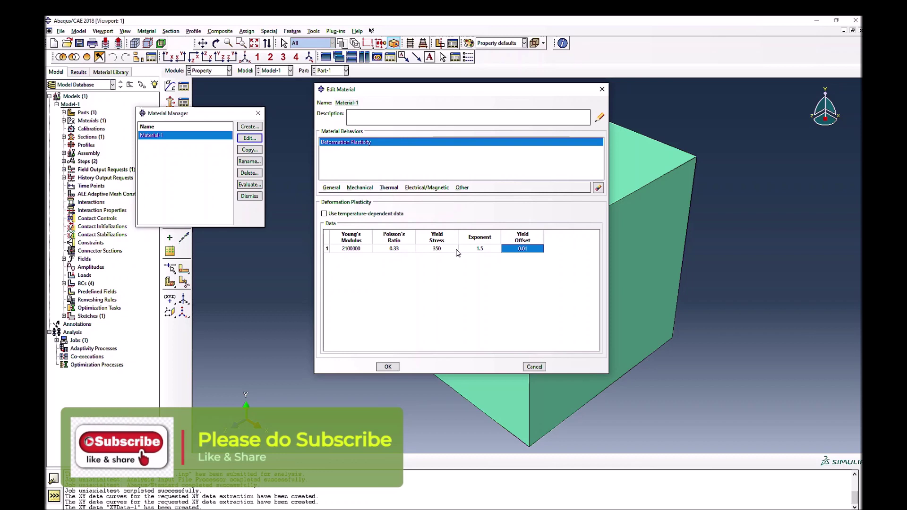
{"action": "double_click", "coordinate": [486, 249]}
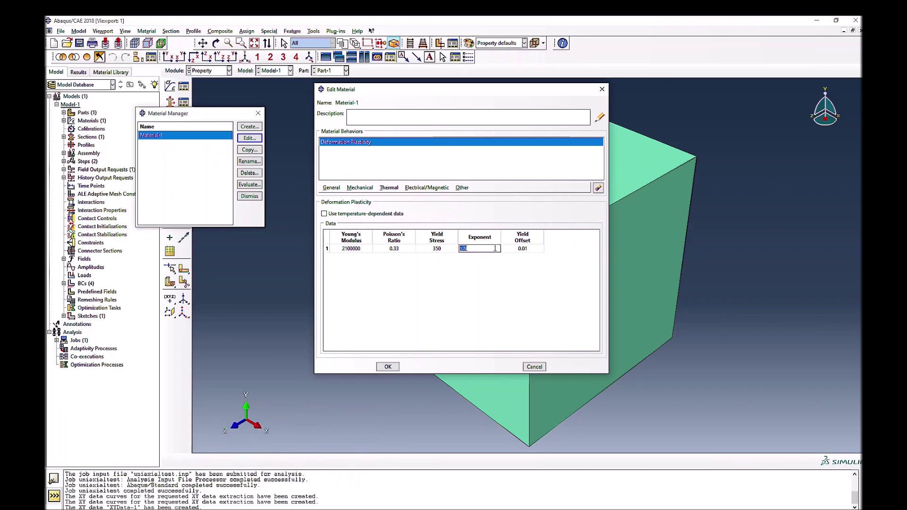
{"action": "left_click", "coordinate": [456, 250], "text": "shift"}
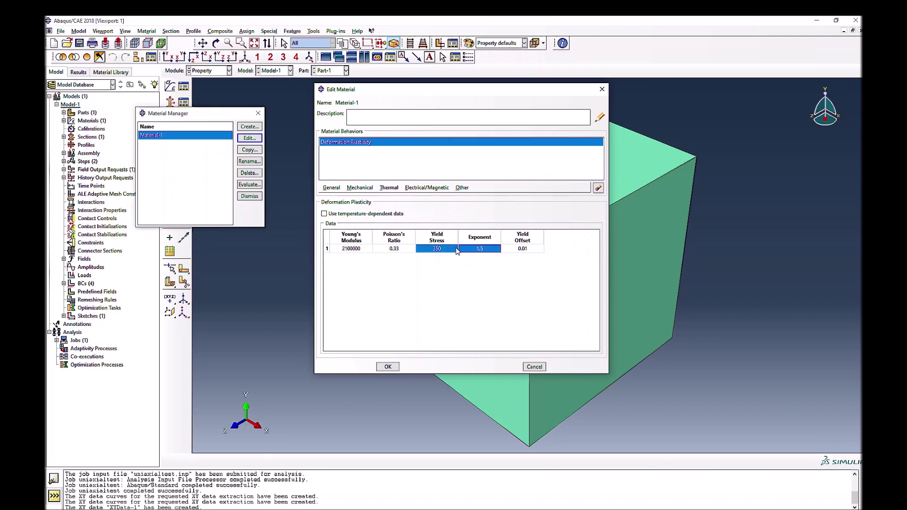
{"action": "double_click", "coordinate": [470, 249]}
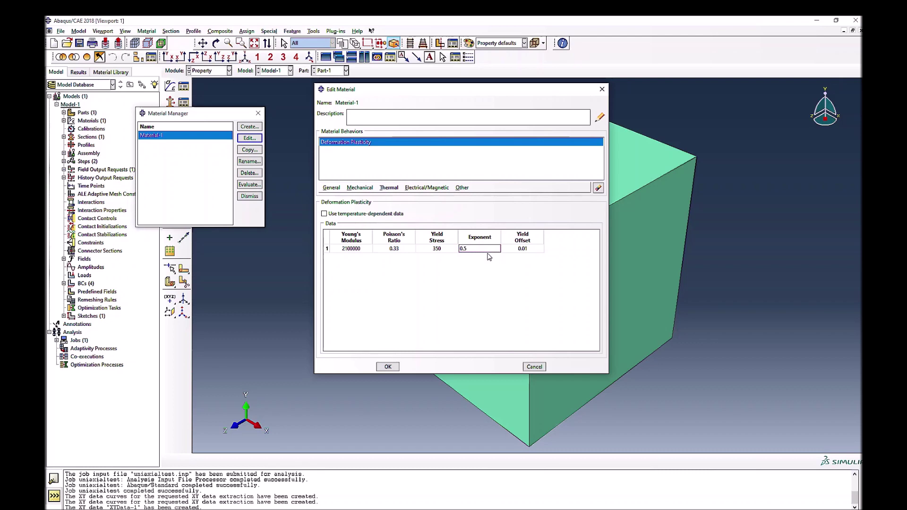
{"action": "left_click", "coordinate": [388, 367]}
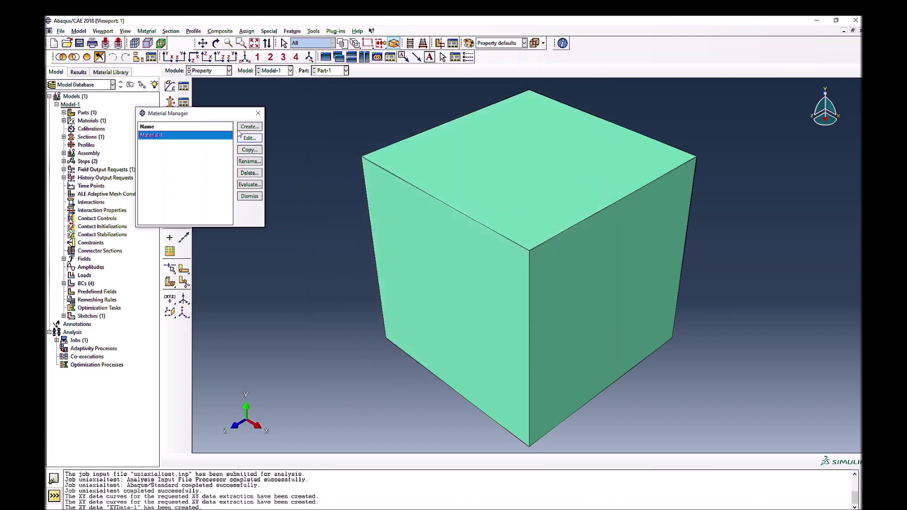
{"action": "left_click", "coordinate": [210, 71]}
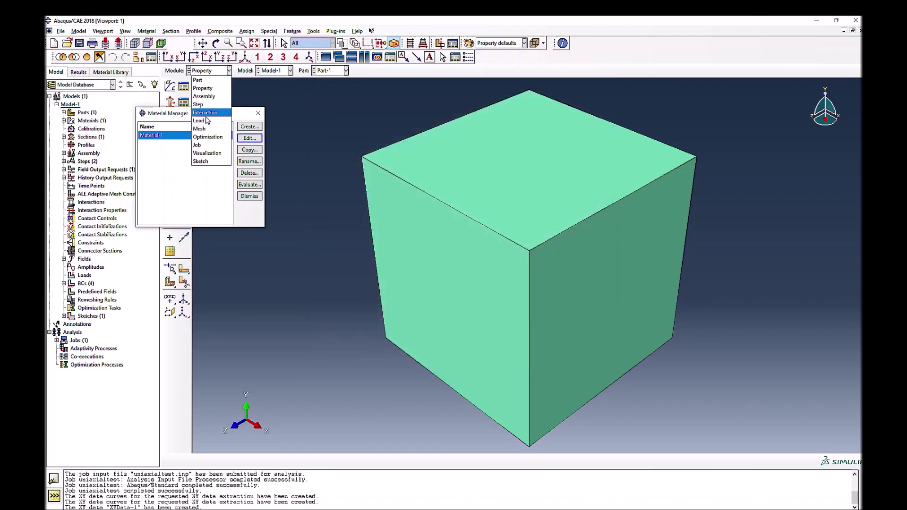
Step: Rerun uniaxialtest, read the exponent-must-exceed-one error, and return to the Property module
{"action": "left_click", "coordinate": [201, 148]}
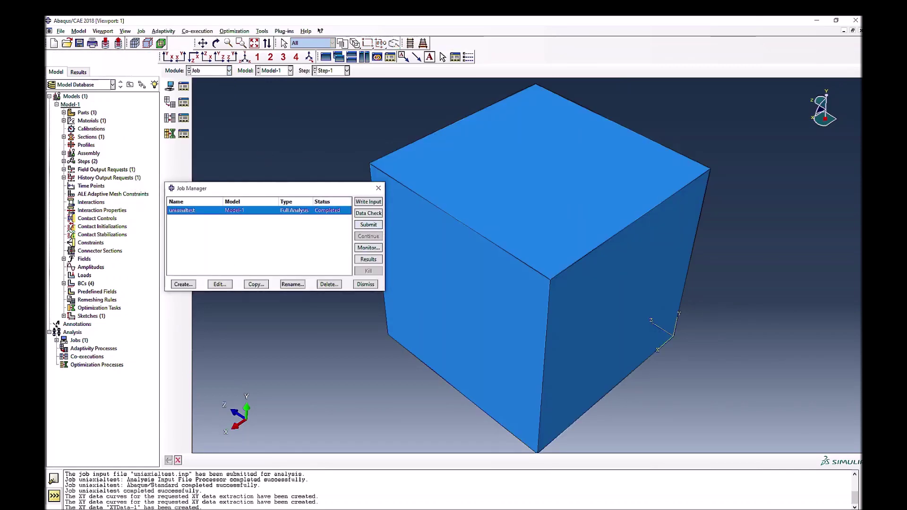
{"action": "left_click", "coordinate": [368, 247]}
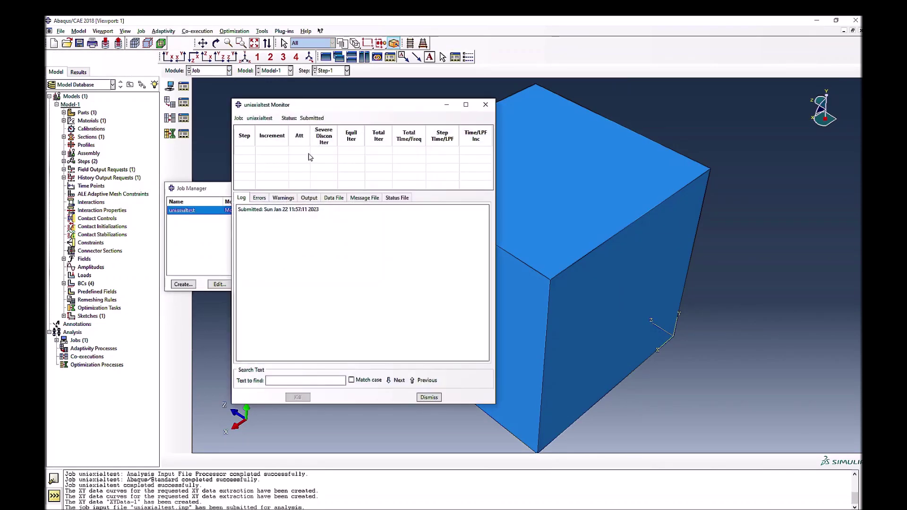
{"action": "left_click", "coordinate": [427, 397]}
{"action": "left_click", "coordinate": [198, 71]}
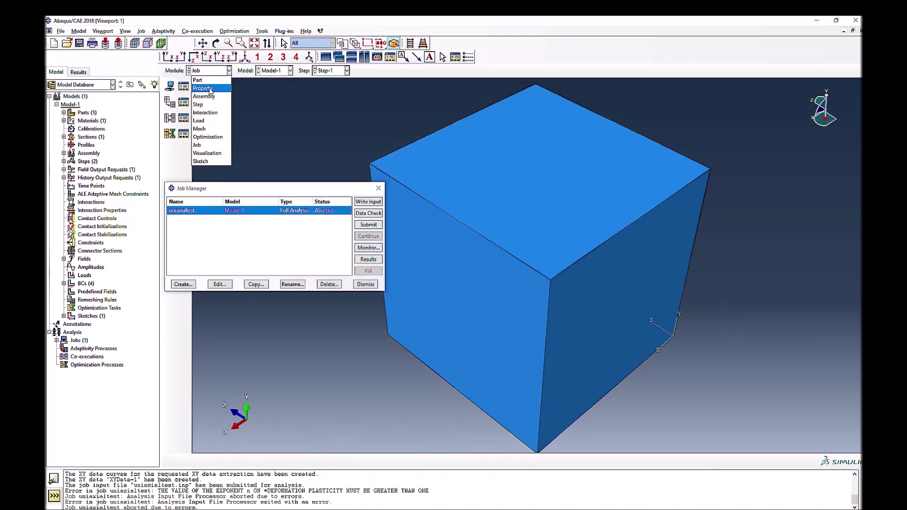
{"action": "left_click", "coordinate": [204, 86]}
Step: Change Material-1's deformation plasticity exponent to 8 and apply the edit
{"action": "left_click", "coordinate": [250, 138]}
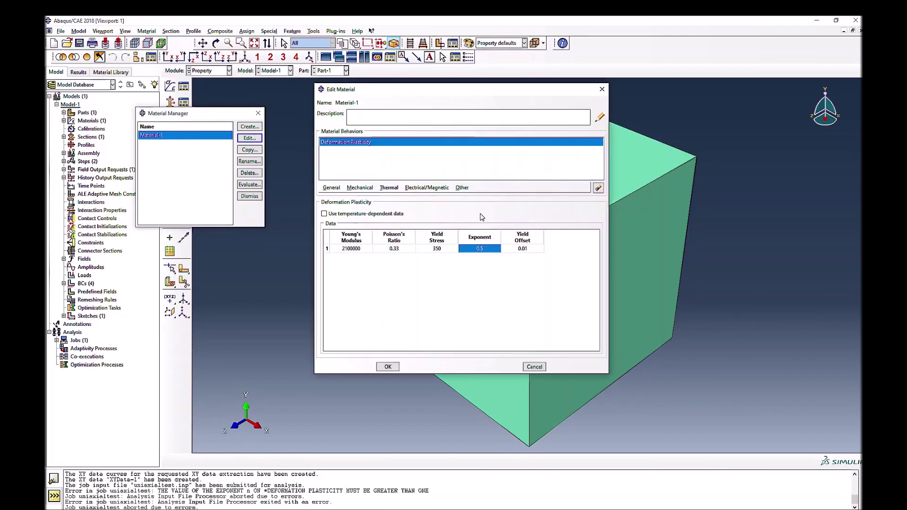
{"action": "left_click", "coordinate": [488, 250]}
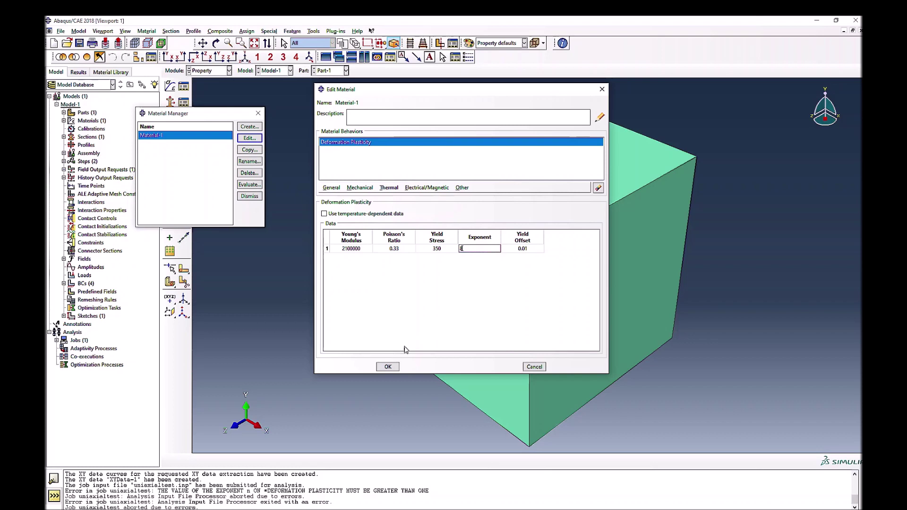
{"action": "key", "text": "Return"}
{"action": "left_click", "coordinate": [389, 367]}
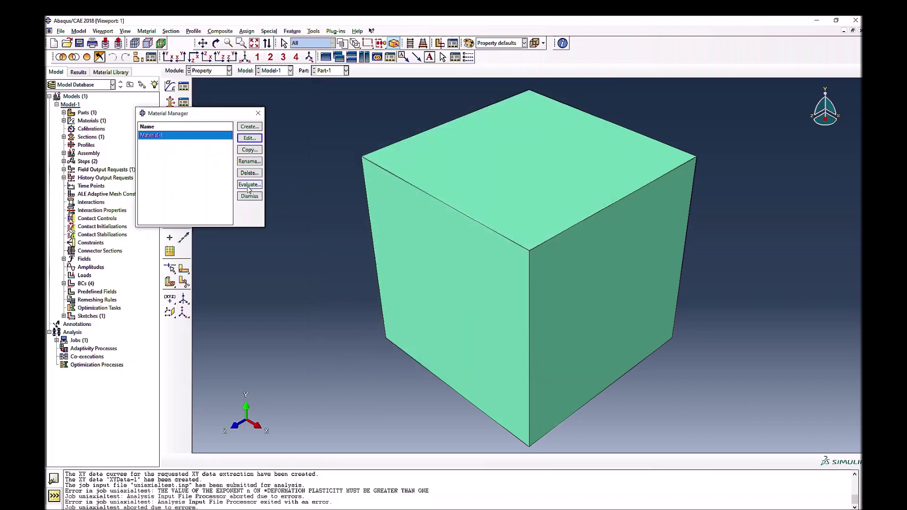
Step: Recheck Material-1's yield offset, confirm the material settings and close the Material Manager
{"action": "left_click", "coordinate": [249, 138]}
{"action": "left_click", "coordinate": [528, 249]}
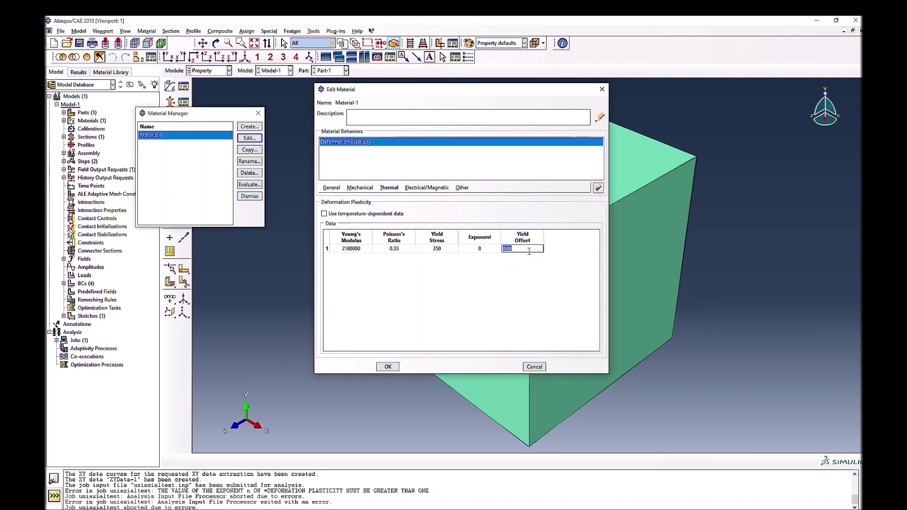
{"action": "left_click", "coordinate": [387, 367]}
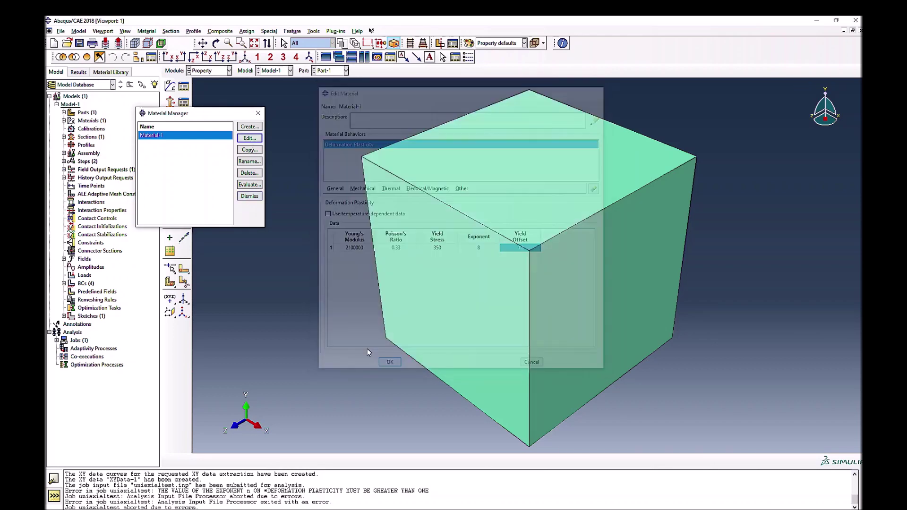
{"action": "left_click", "coordinate": [248, 197]}
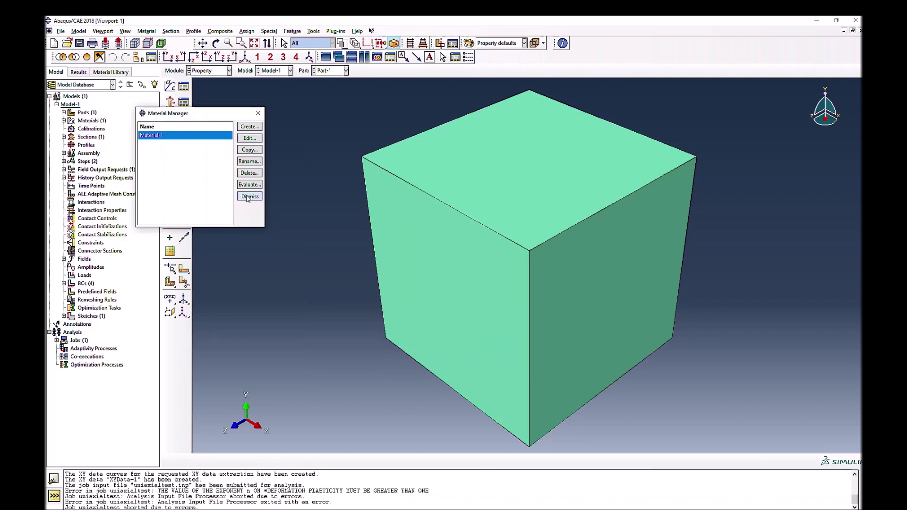
{"action": "left_click", "coordinate": [222, 71]}
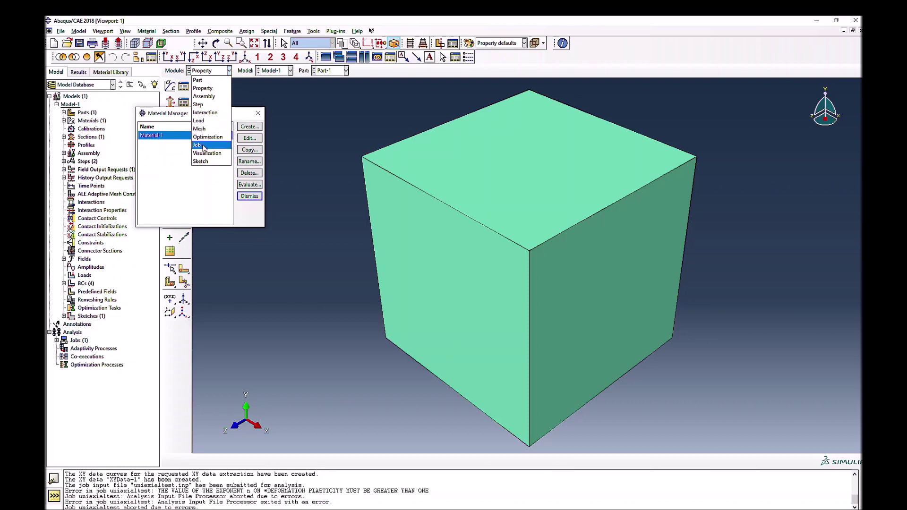
Step: Resubmit the uniaxialtest job, monitor it to completion, and open its results for plotting
{"action": "left_click", "coordinate": [208, 147]}
{"action": "left_click", "coordinate": [368, 224]}
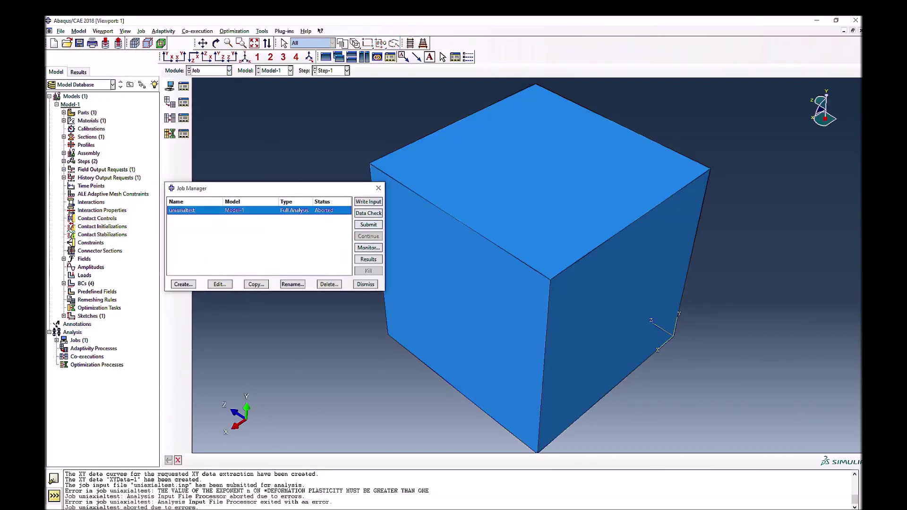
{"action": "left_click", "coordinate": [368, 247]}
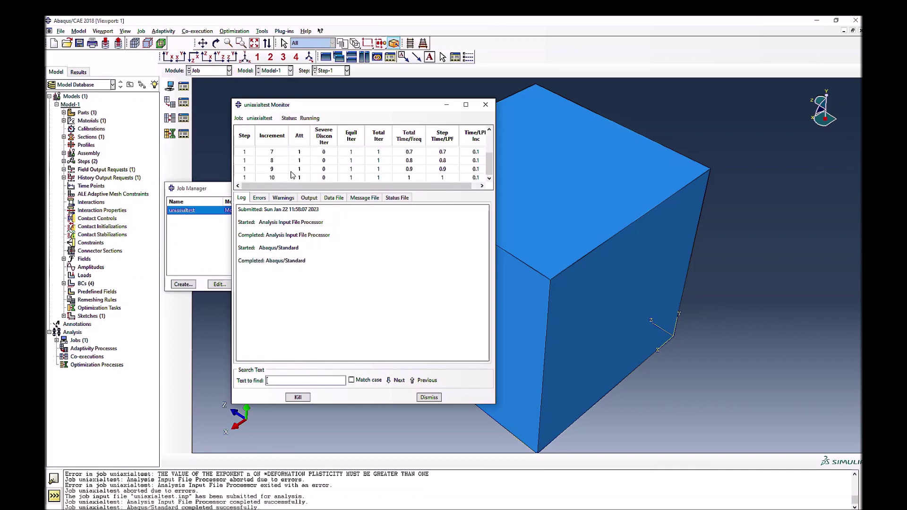
{"action": "left_click", "coordinate": [430, 397]}
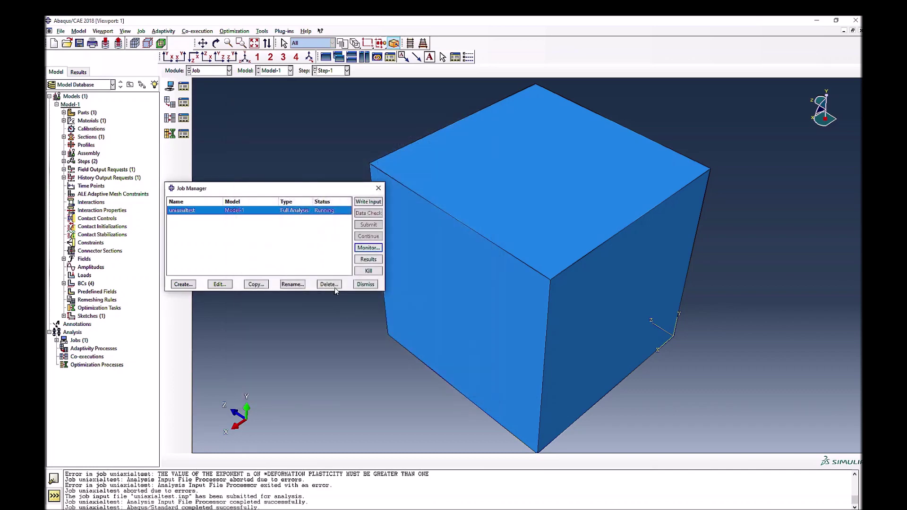
{"action": "left_click", "coordinate": [366, 259]}
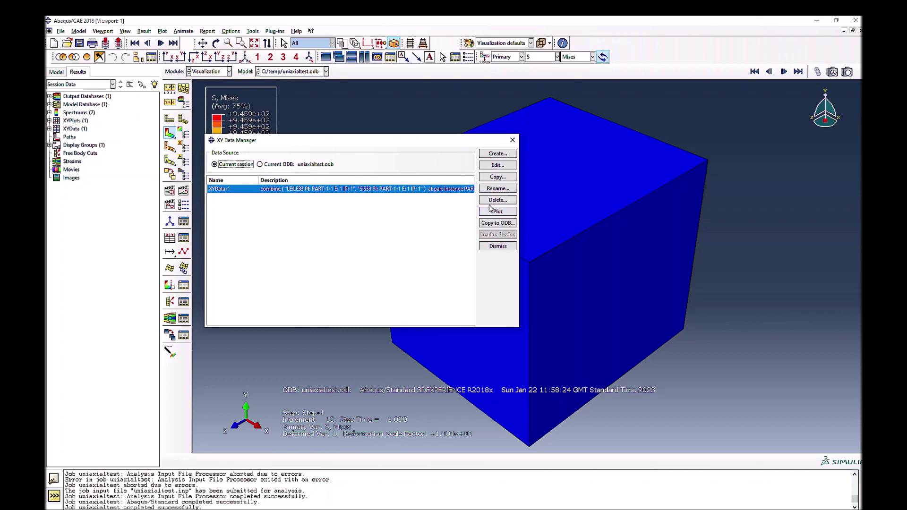
Step: Extract and save LE33 strain and S33 stress histories from ODB field output for the cube's element
{"action": "left_click", "coordinate": [497, 154]}
{"action": "left_click", "coordinate": [326, 147]}
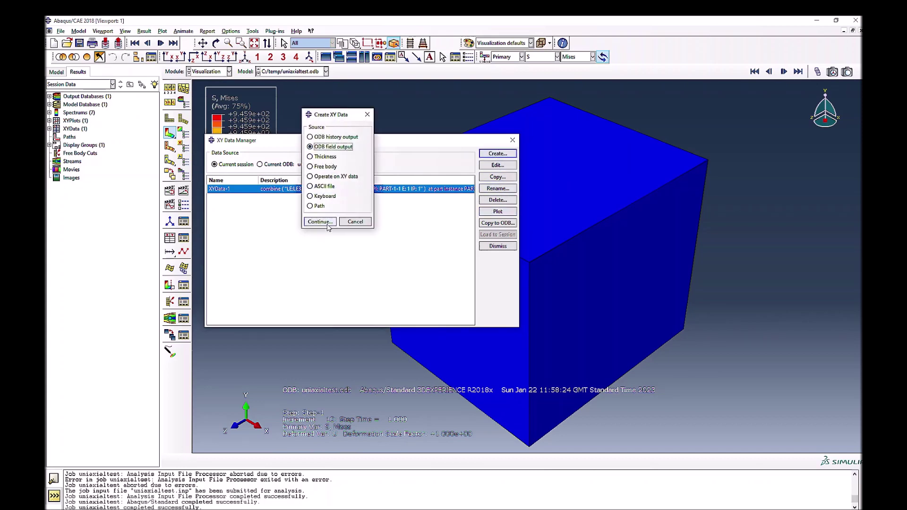
{"action": "left_click", "coordinate": [319, 221]}
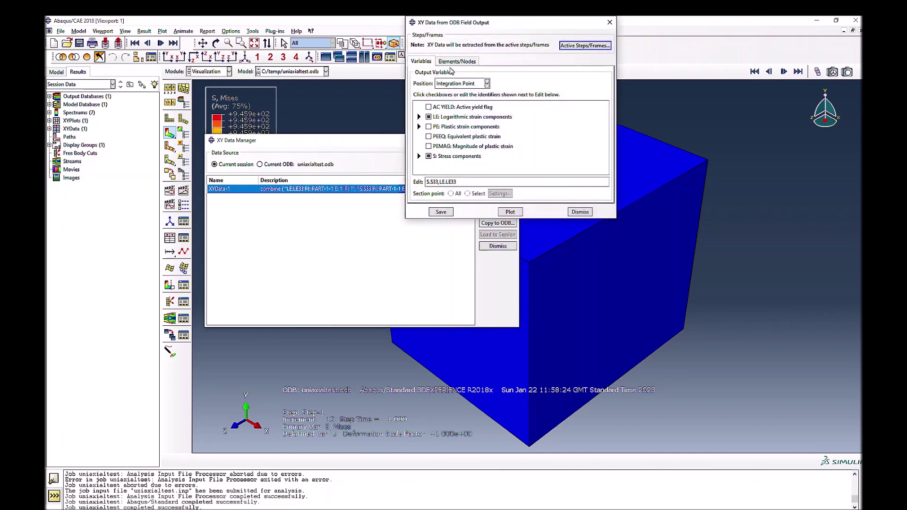
{"action": "left_click", "coordinate": [457, 61]}
{"action": "left_click", "coordinate": [483, 84]}
{"action": "left_click", "coordinate": [612, 263]}
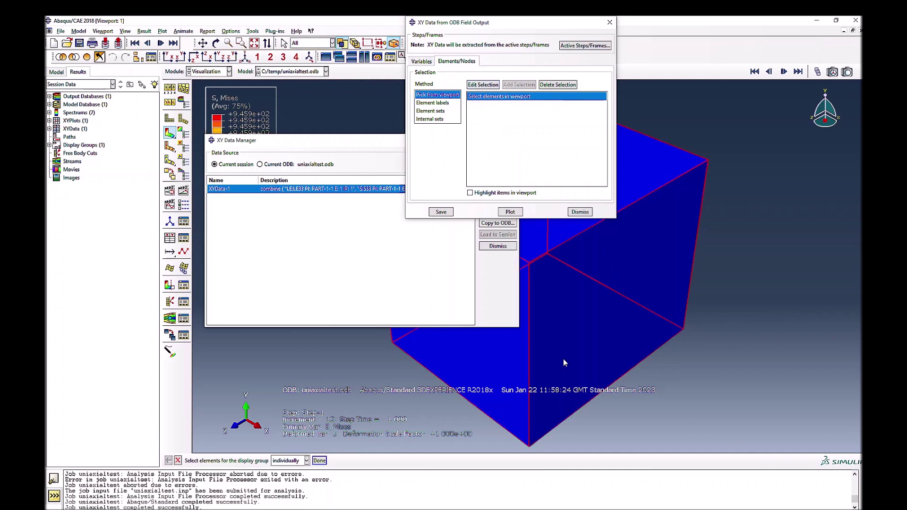
{"action": "left_click", "coordinate": [320, 460]}
{"action": "left_click", "coordinate": [510, 212]}
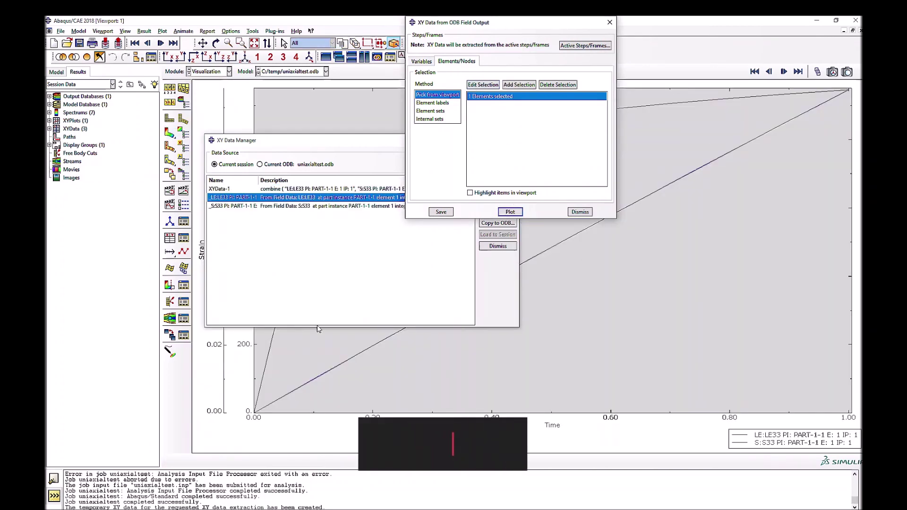
{"action": "left_click", "coordinate": [440, 211]}
{"action": "left_click", "coordinate": [497, 145]}
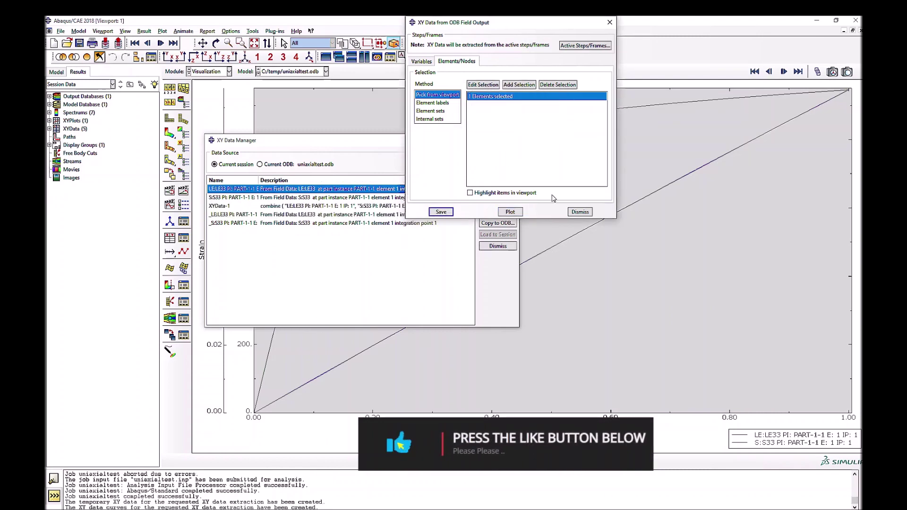
{"action": "left_click", "coordinate": [580, 212]}
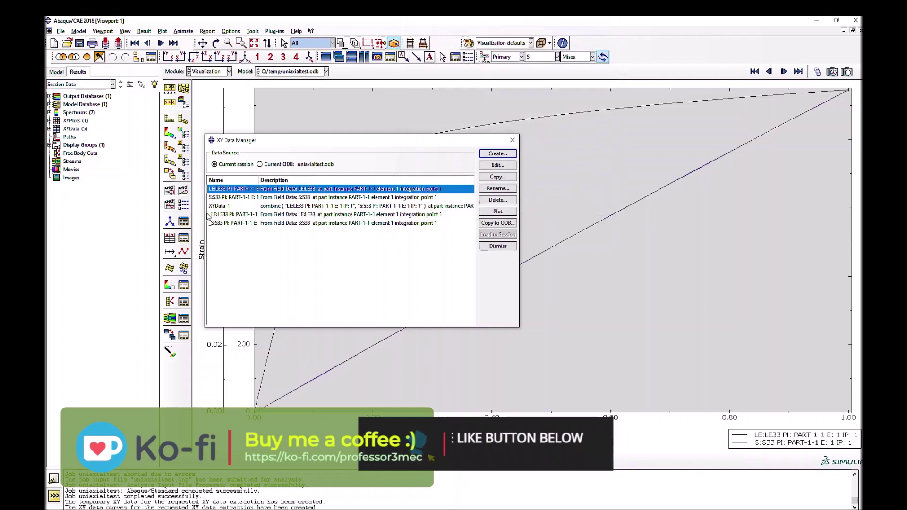
Step: Delete the two older LE33 and S33 data entries
{"action": "left_click_drag", "start_coordinate": [230, 222], "coordinate": [230, 214]}
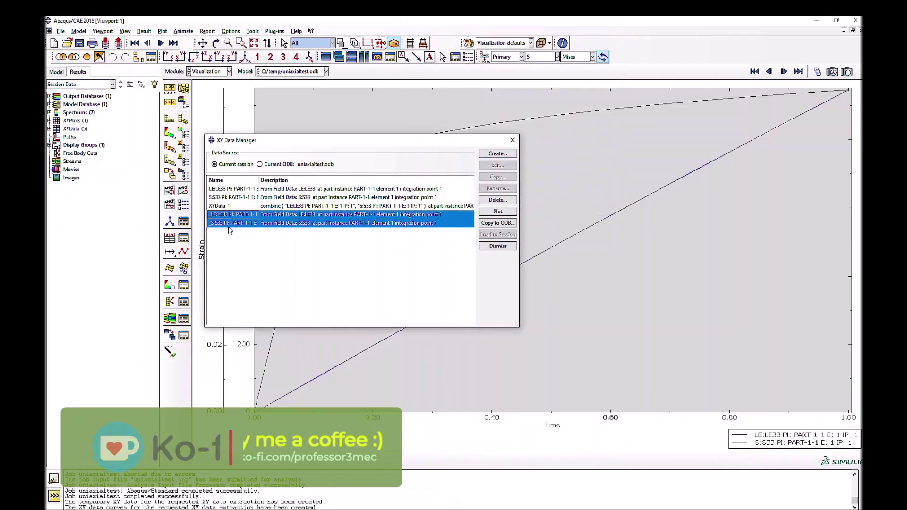
{"action": "left_click", "coordinate": [498, 200]}
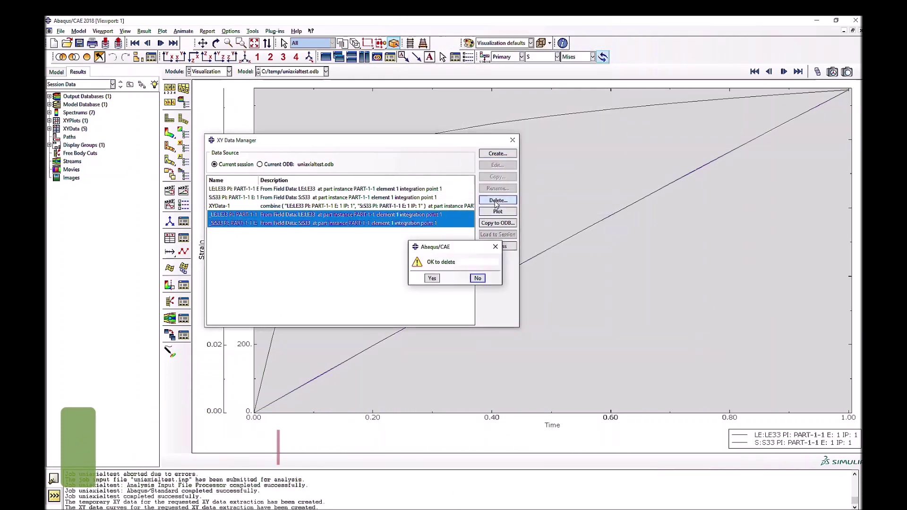
{"action": "left_click", "coordinate": [430, 277]}
Step: Build combine(LE:LE33, S:S33) from existing XY data and save it as XYData-2
{"action": "left_click", "coordinate": [497, 153]}
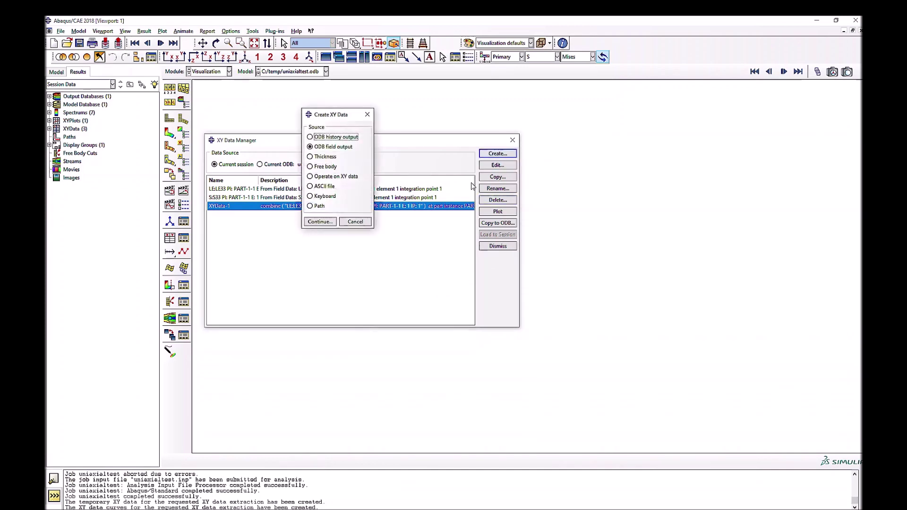
{"action": "left_click", "coordinate": [330, 177]}
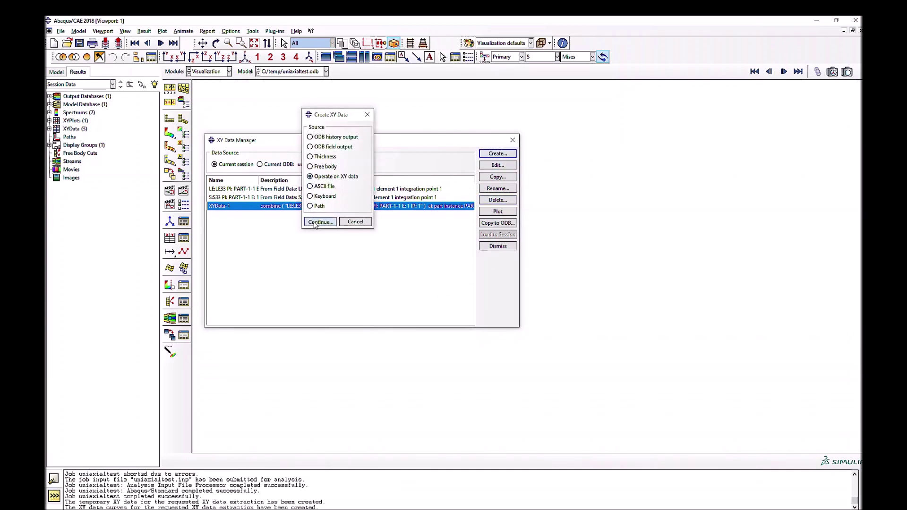
{"action": "left_click", "coordinate": [320, 222]}
{"action": "scroll", "coordinate": [531, 329], "scroll_direction": "down", "scroll_amount": 1}
{"action": "left_click", "coordinate": [517, 318]}
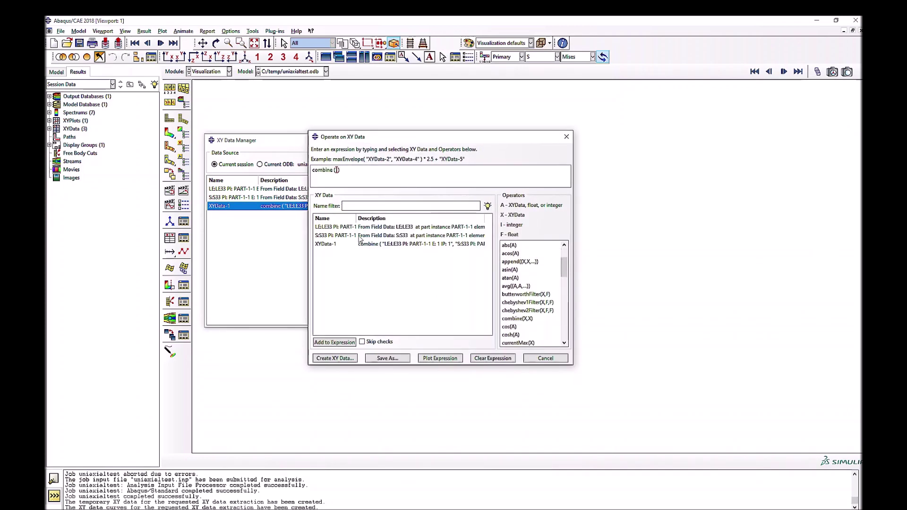
{"action": "left_click", "coordinate": [333, 228]}
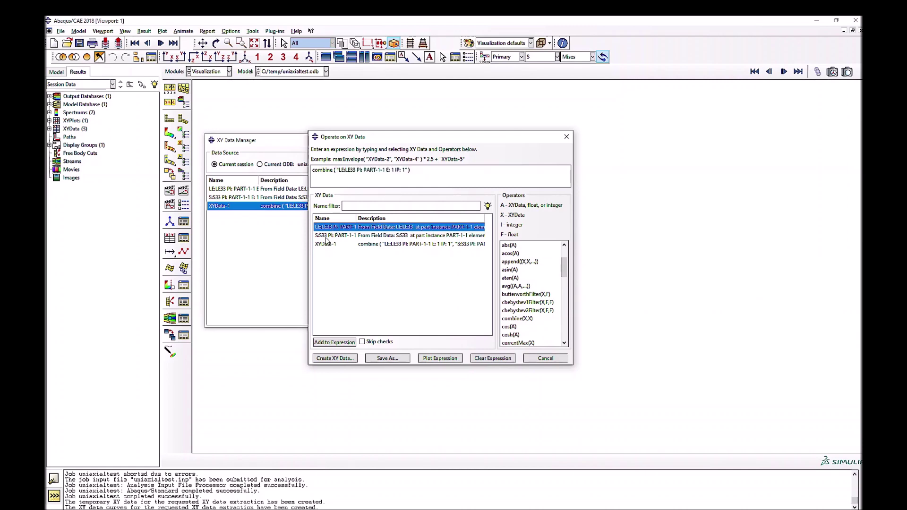
{"action": "left_click", "coordinate": [327, 237]}
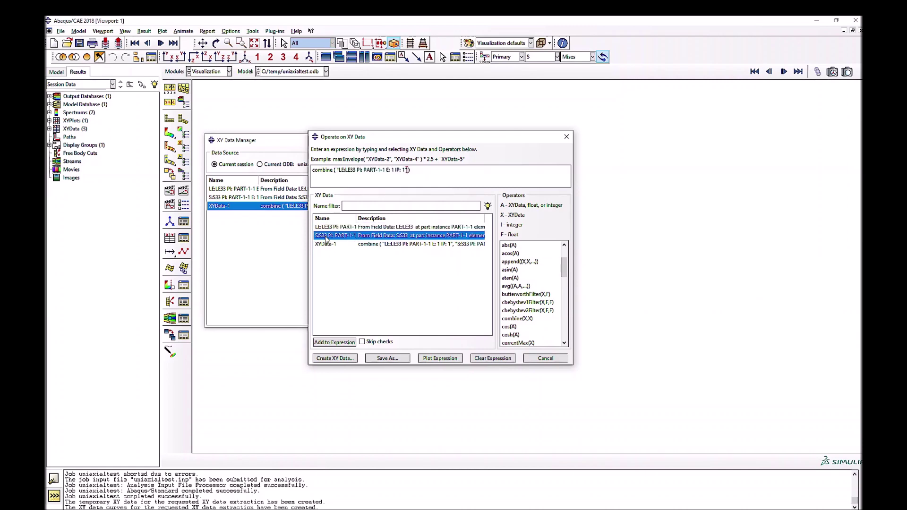
{"action": "left_click", "coordinate": [390, 358]}
{"action": "left_click", "coordinate": [410, 278]}
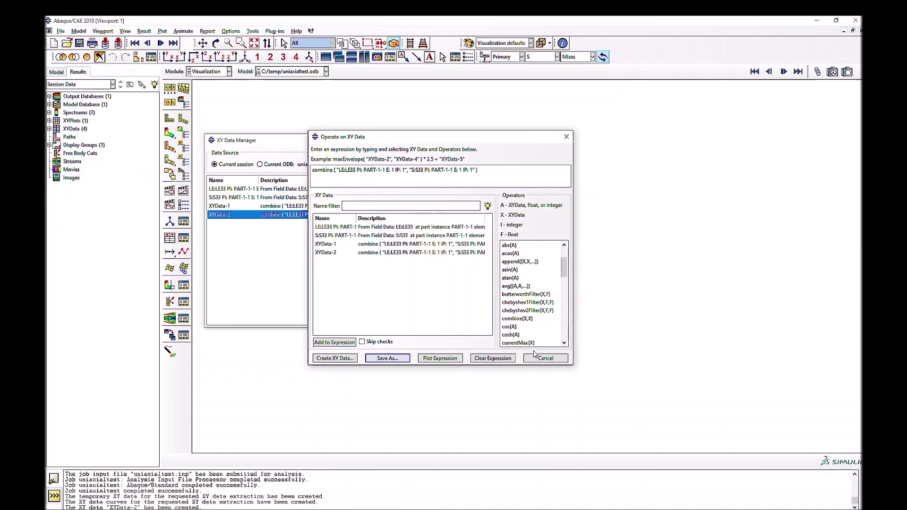
Step: Plot XYData-2 as a stress–strain curve and move the data manager aside
{"action": "left_click", "coordinate": [531, 359]}
{"action": "left_click", "coordinate": [497, 211]}
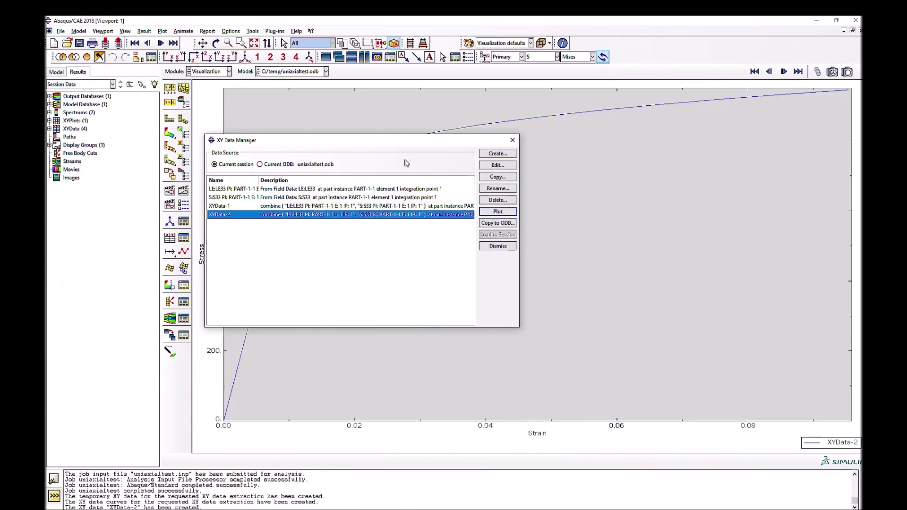
{"action": "left_click_drag", "start_coordinate": [412, 143], "coordinate": [692, 186]}
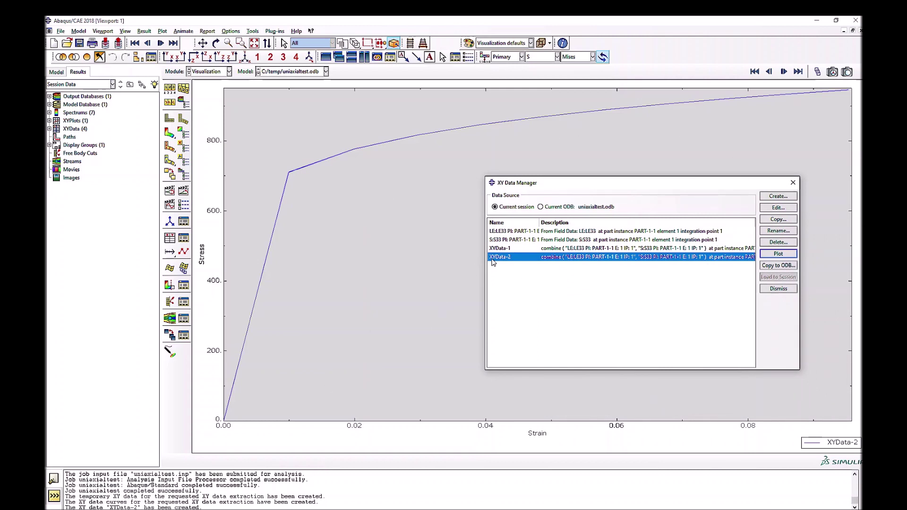
Step: Inspect the point values of the earlier combined curve XYData-1 without changing them
{"action": "left_click", "coordinate": [503, 249]}
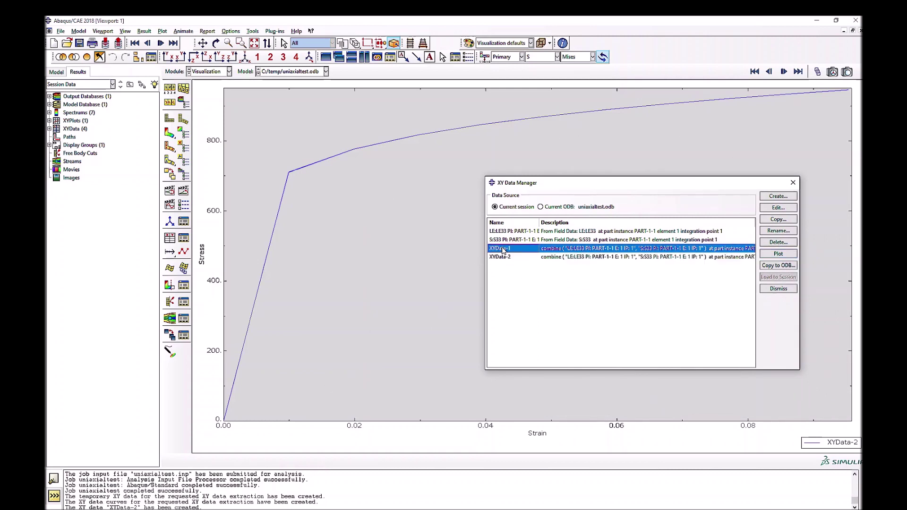
{"action": "left_click", "coordinate": [545, 258]}
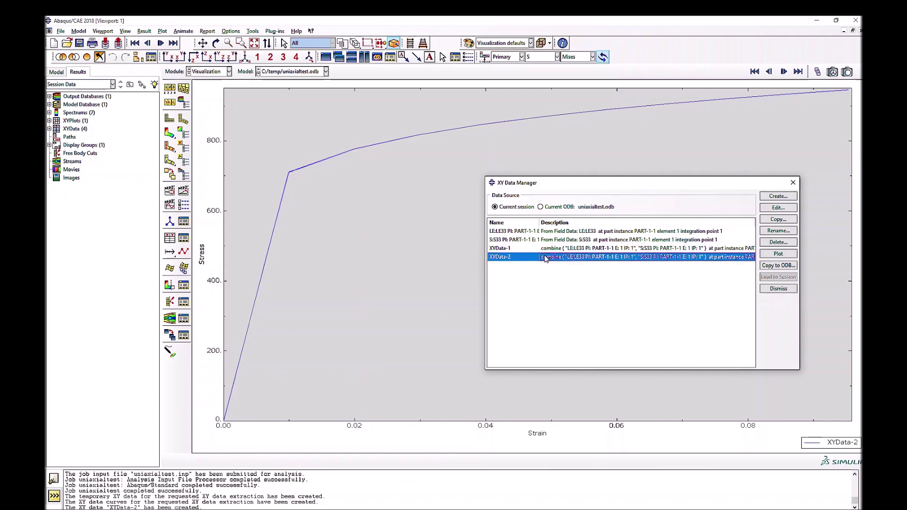
{"action": "double_click", "coordinate": [551, 249]}
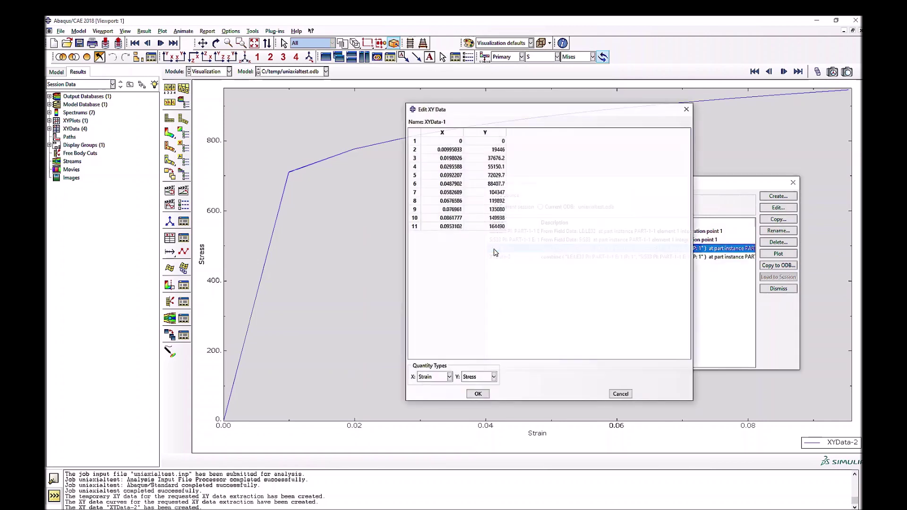
{"action": "left_click", "coordinate": [622, 396]}
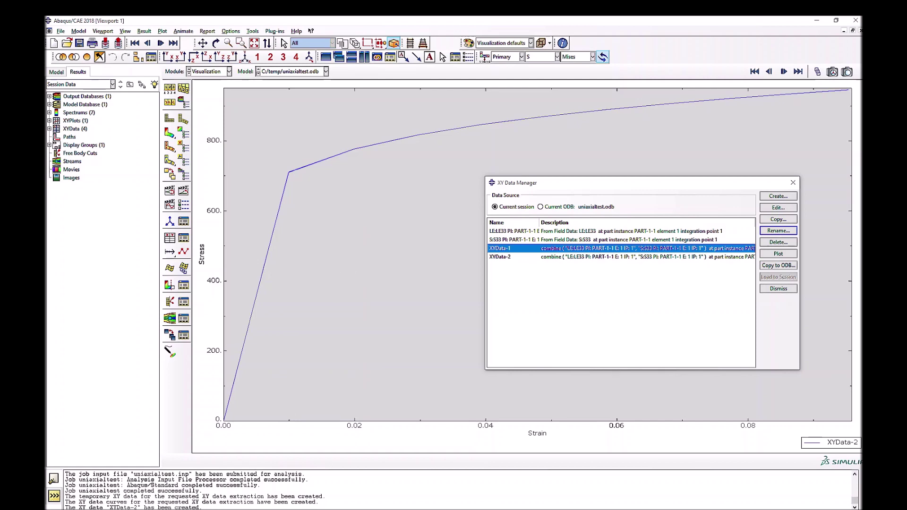
Step: Rename XYData-1 to 'Experiments' and select it together with XYData-2
{"action": "key", "text": "Return"}
{"action": "type", "text": "Experiments"}
{"action": "key", "text": "Return"}
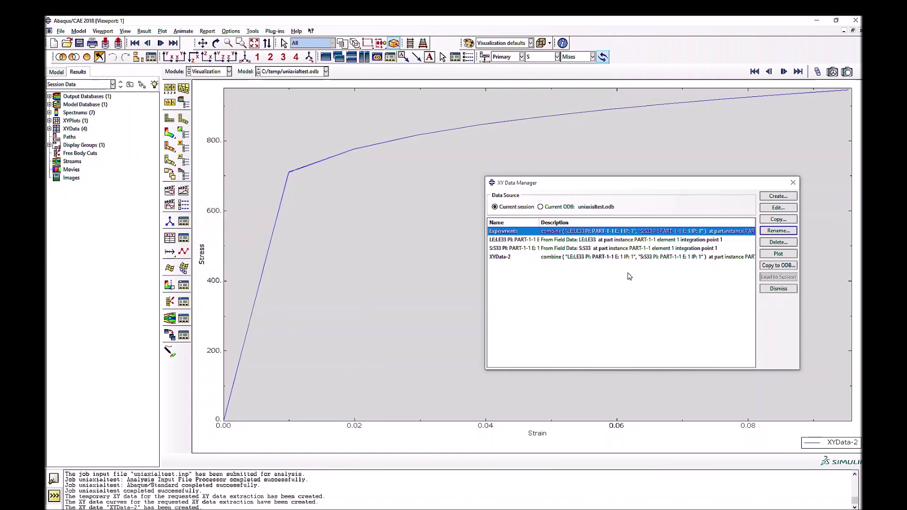
{"action": "left_click", "coordinate": [526, 259], "text": "ctrl"}
Step: Plot Experiments with XYData-2, delete the LE:LE33 and S:S33 sets, then plot XYData-2 alone
{"action": "left_click", "coordinate": [777, 254]}
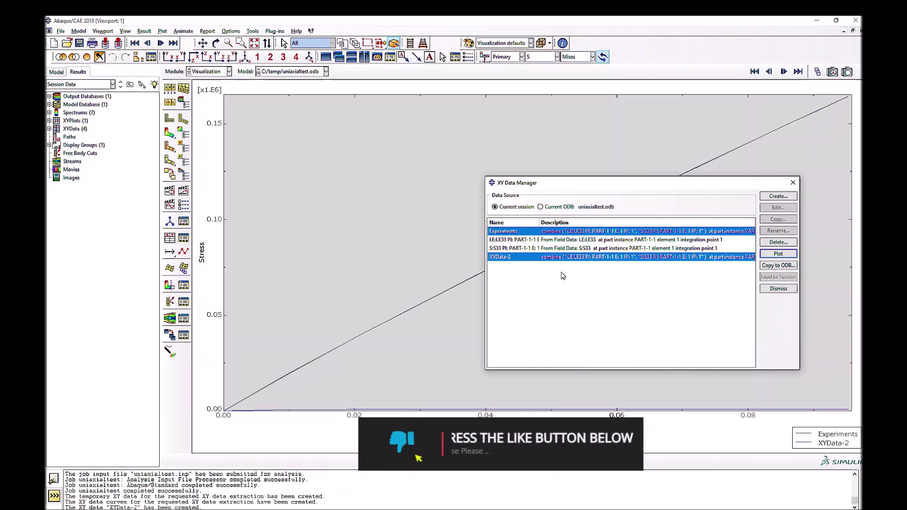
{"action": "left_click", "coordinate": [507, 258]}
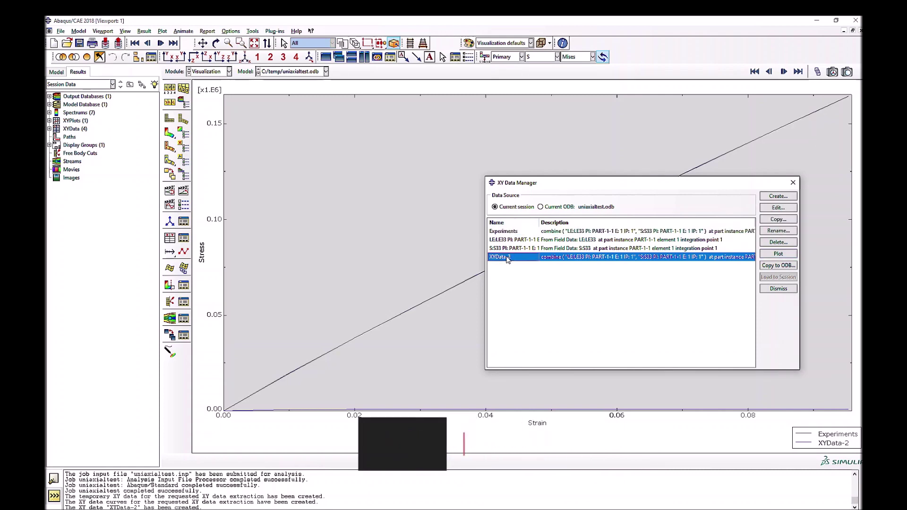
{"action": "left_click_drag", "start_coordinate": [527, 240], "coordinate": [528, 249]}
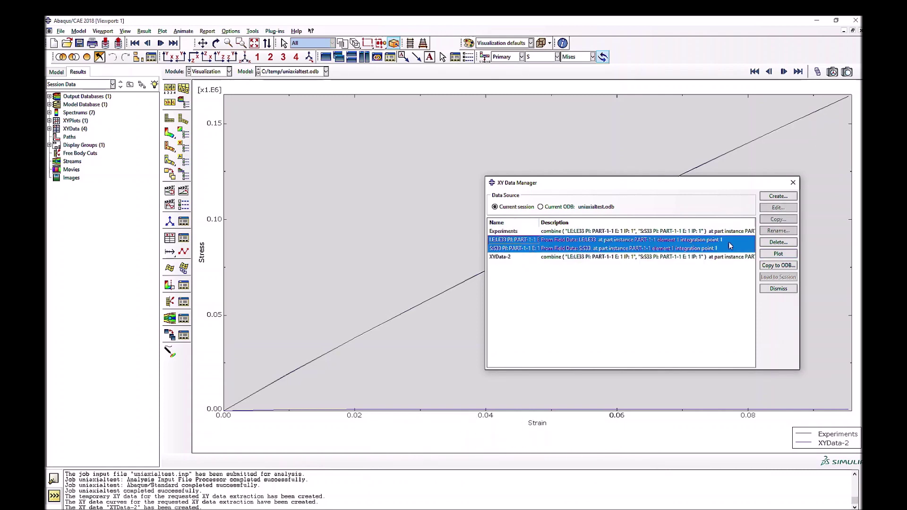
{"action": "left_click", "coordinate": [778, 242]}
{"action": "left_click", "coordinate": [433, 279]}
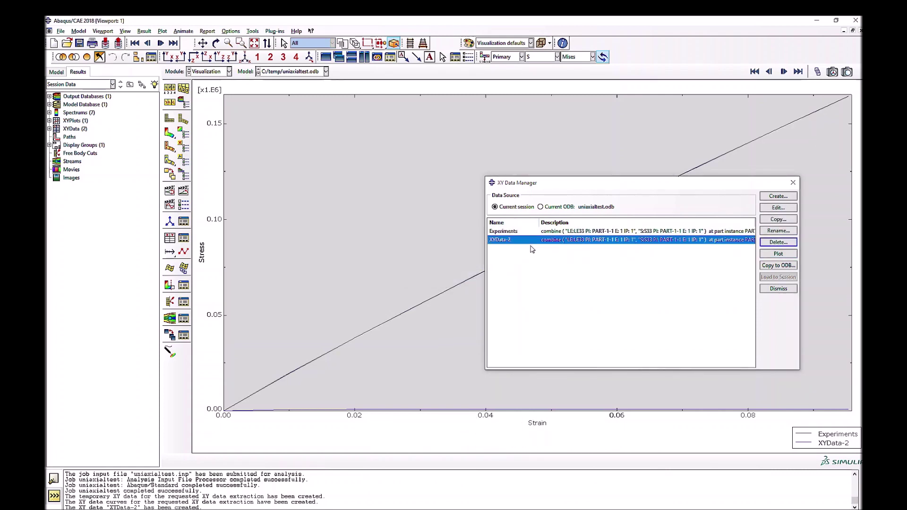
{"action": "left_click", "coordinate": [778, 254]}
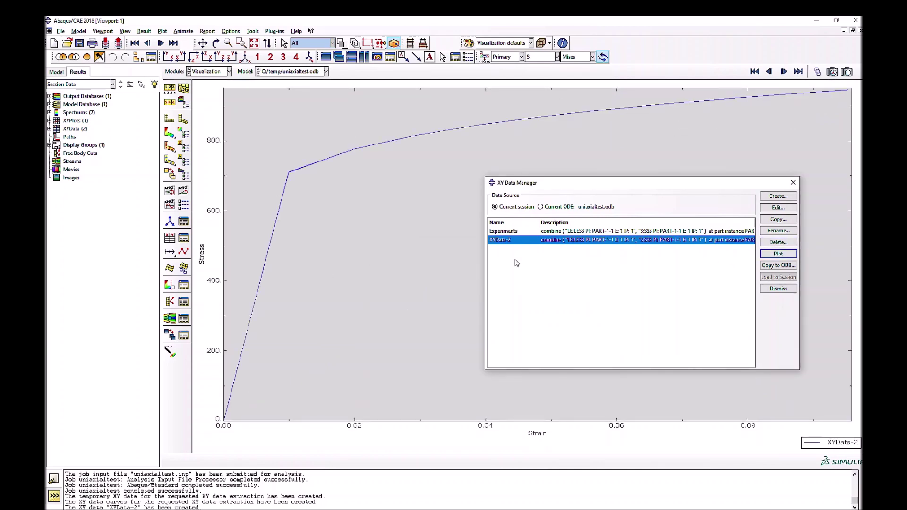